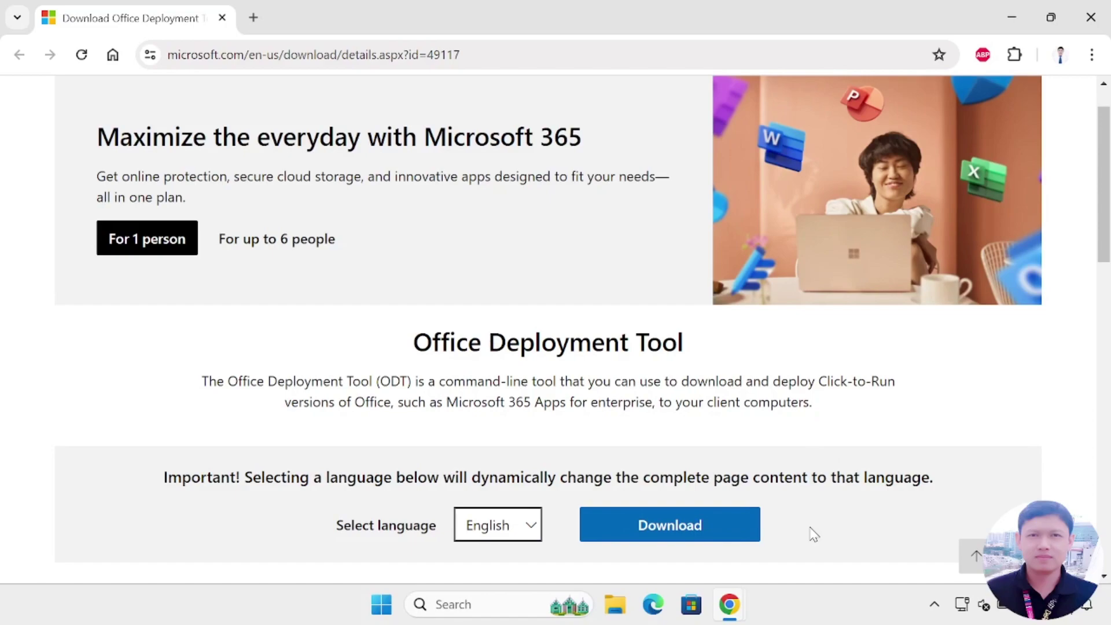
- Download the English version of the Office Deployment Tool and close the download page
click(670, 532)
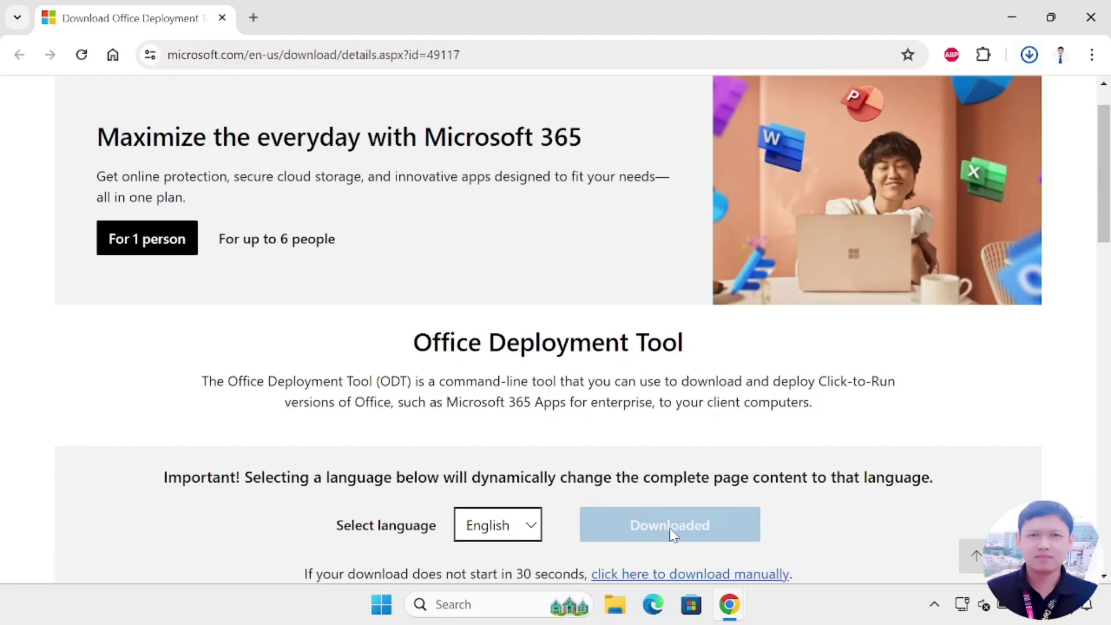
click(1087, 18)
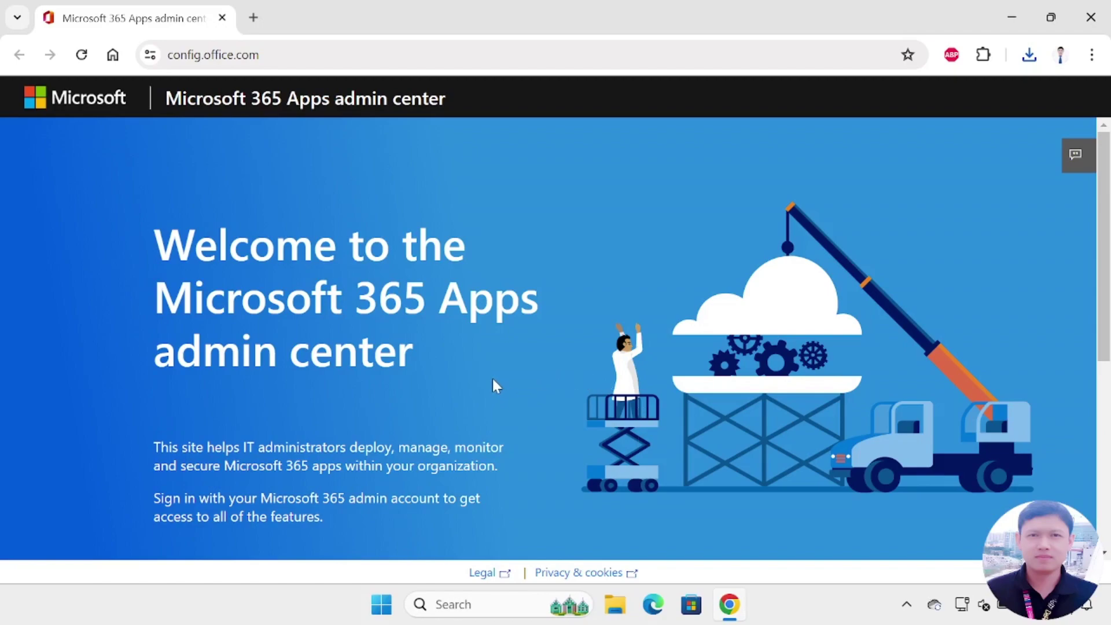
- Create a new Office configuration without signing in and set its Office suite to Office LTSC Standard 2021 - Volume License
scroll(491, 384, down, 6)
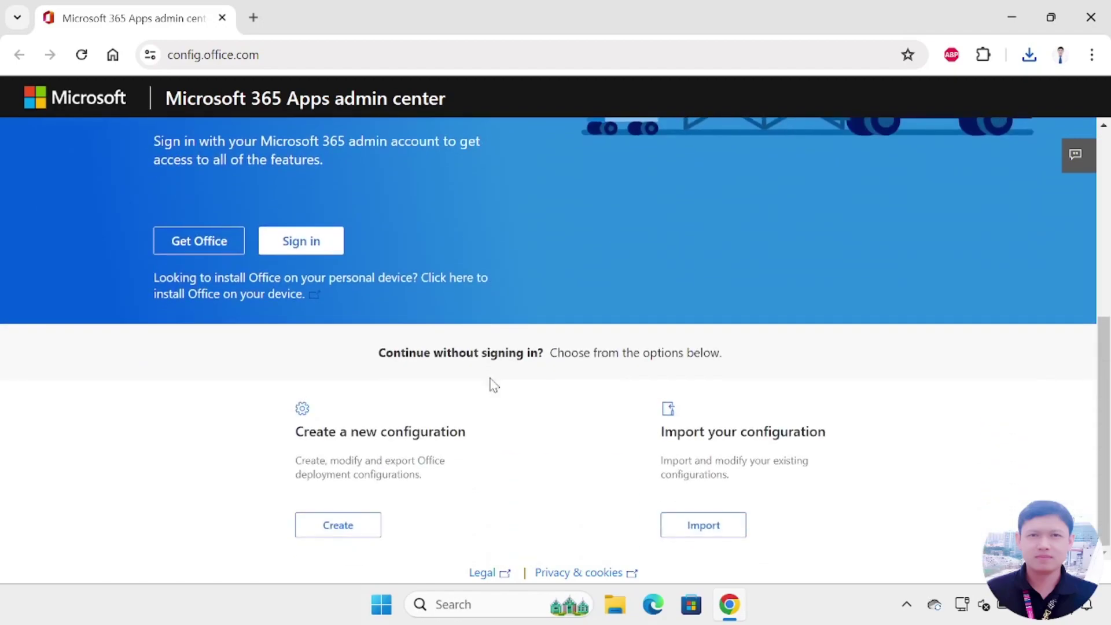
click(340, 526)
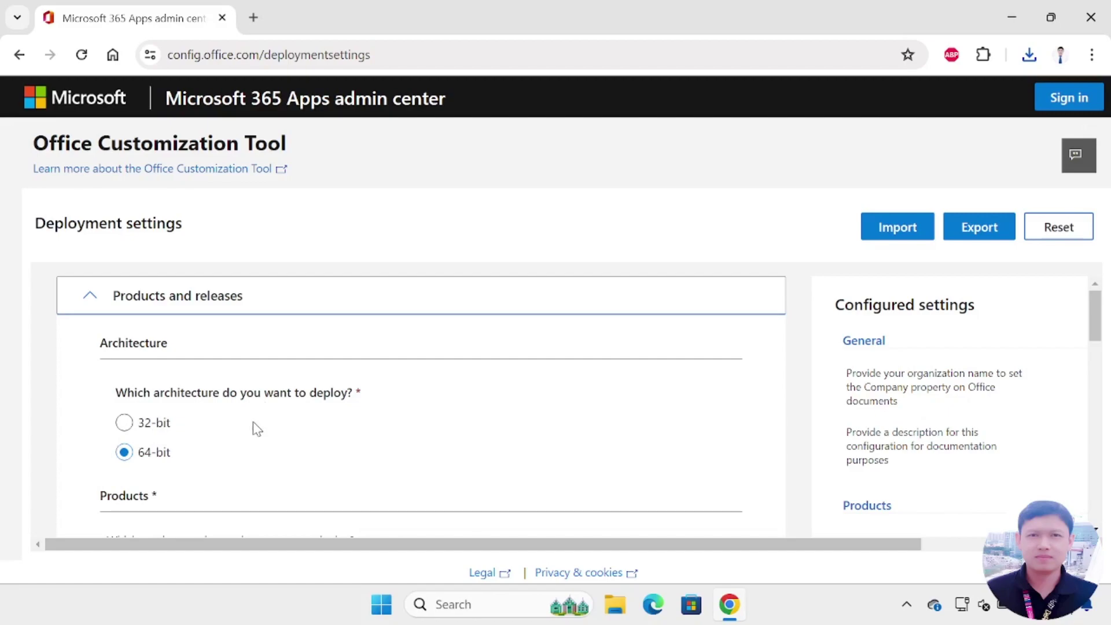
scroll(264, 401, down, 3)
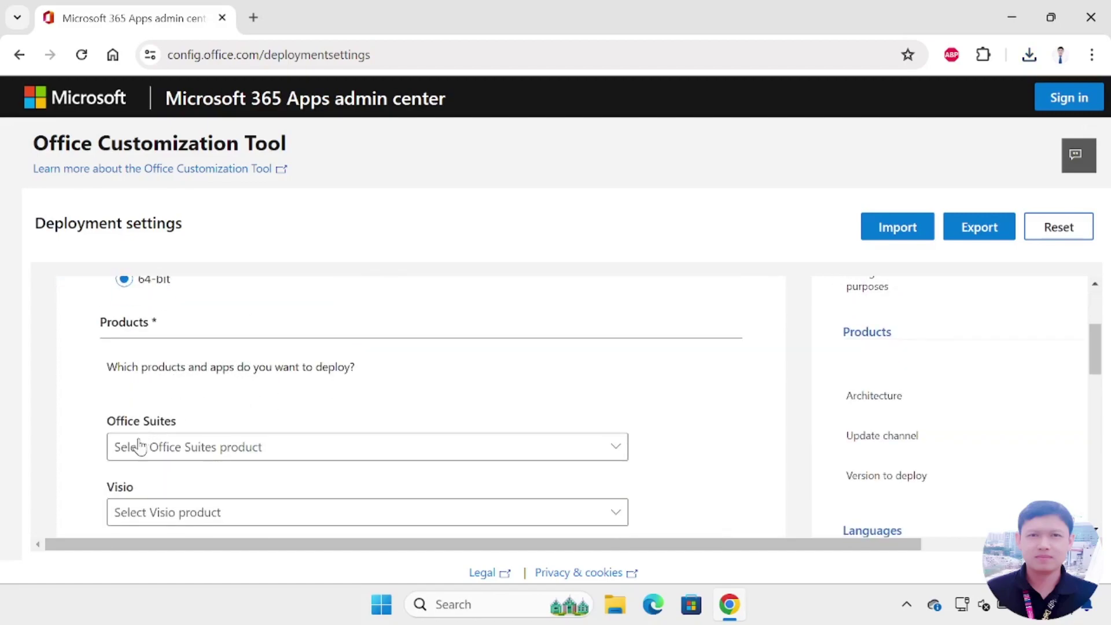
click(155, 457)
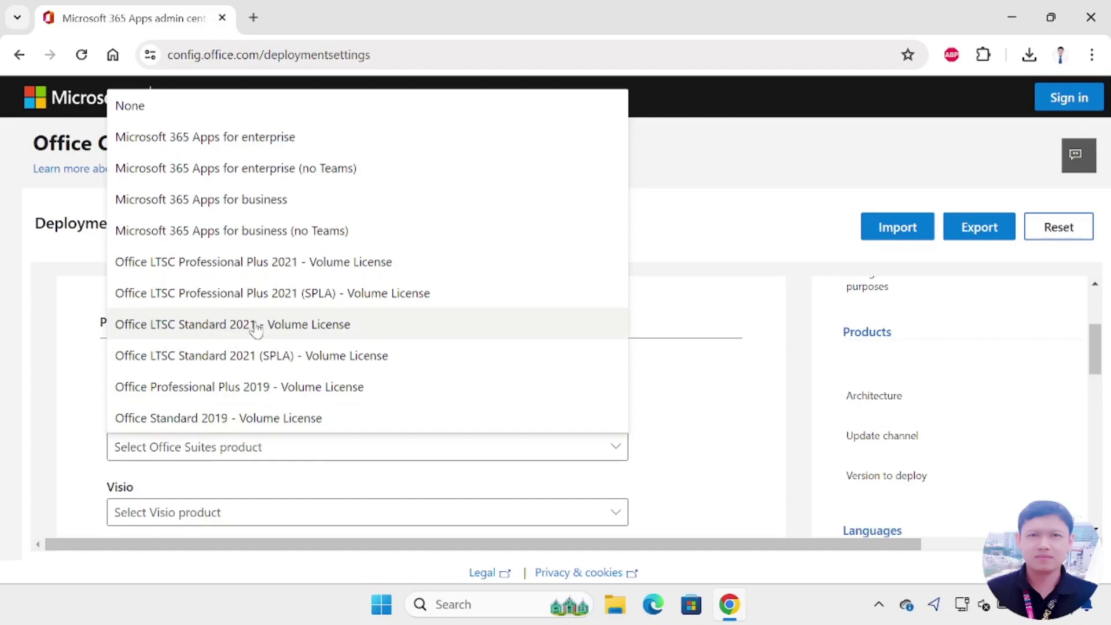
click(299, 331)
- Exclude OneNote, PowerPoint, OneDrive Desktop, Outlook and Publisher from the apps being deployed
scroll(560, 341, down, 9)
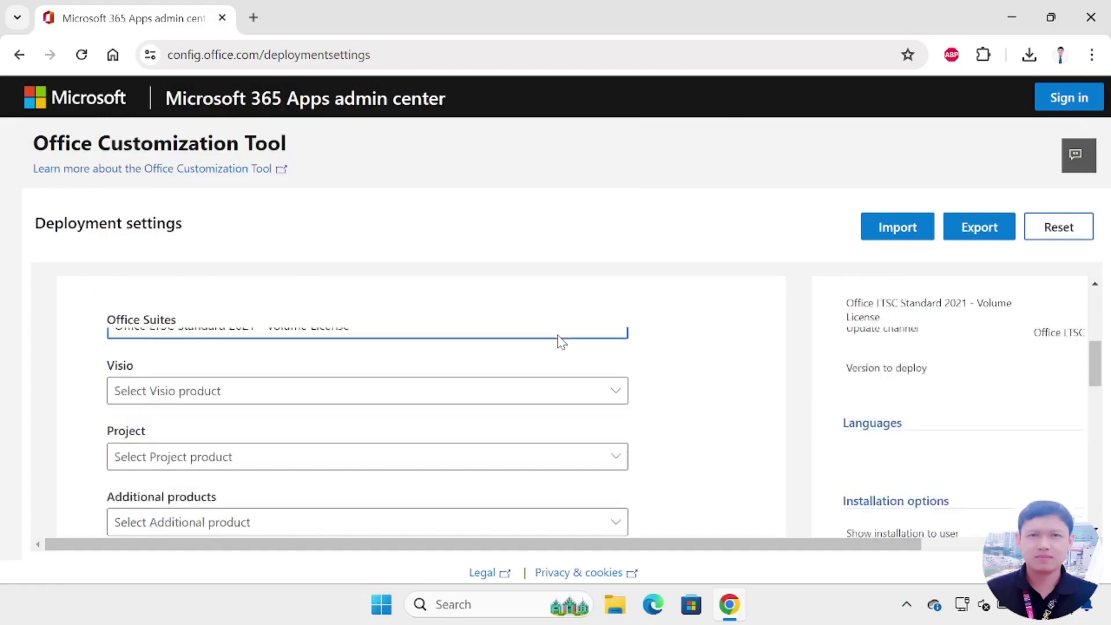
scroll(560, 342, down, 2)
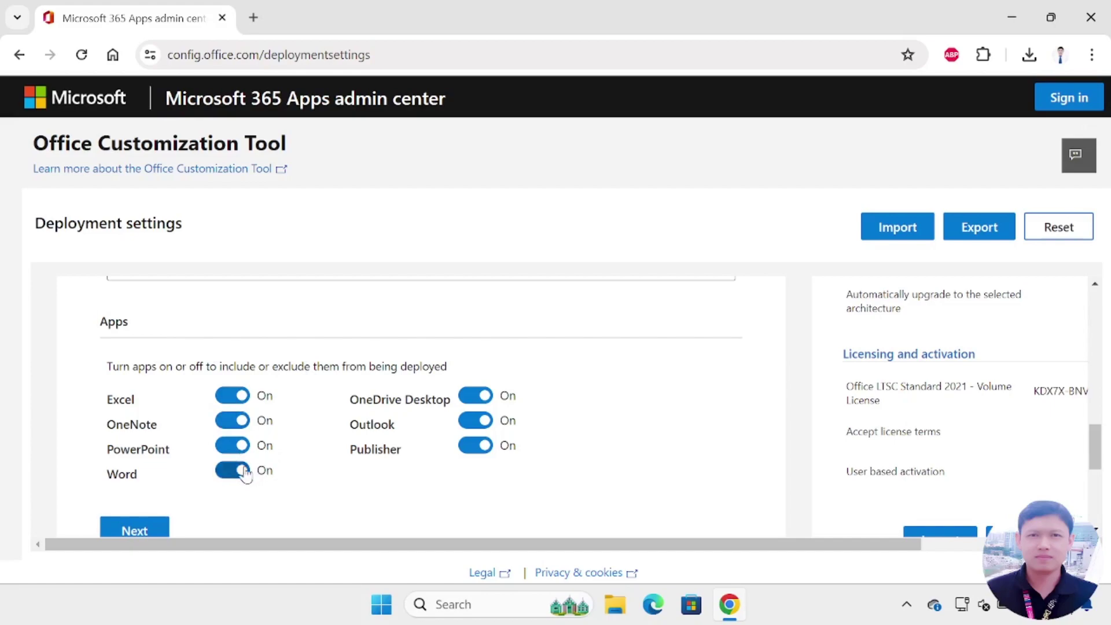
click(232, 420)
click(233, 450)
click(474, 396)
click(476, 420)
click(474, 446)
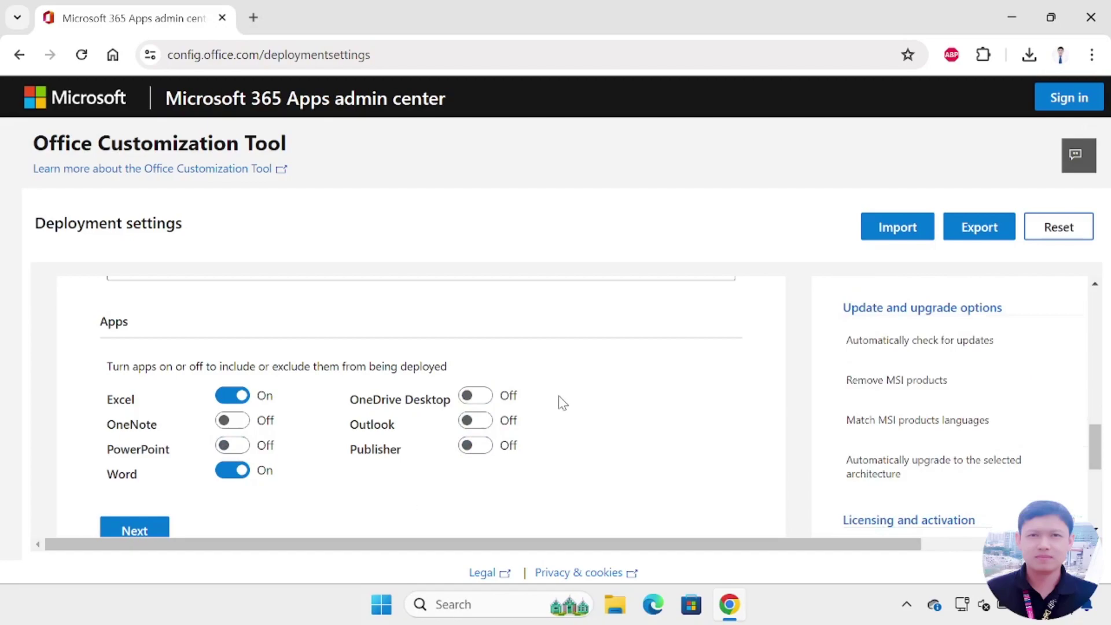
- Set the primary language of the deployment to English (United States)
scroll(558, 400, down, 3)
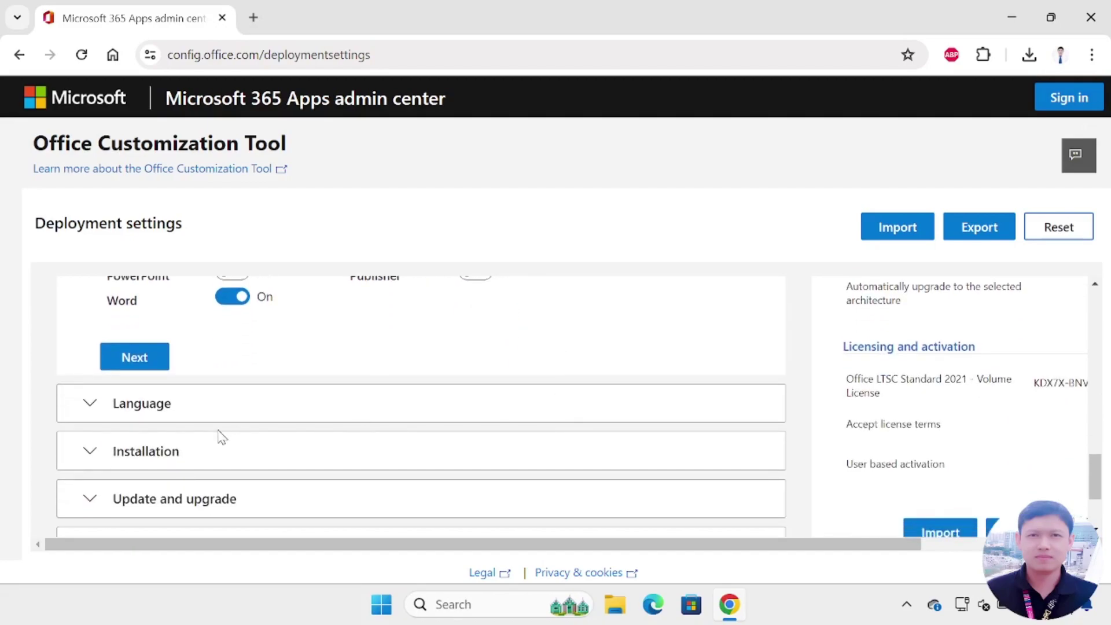
click(92, 407)
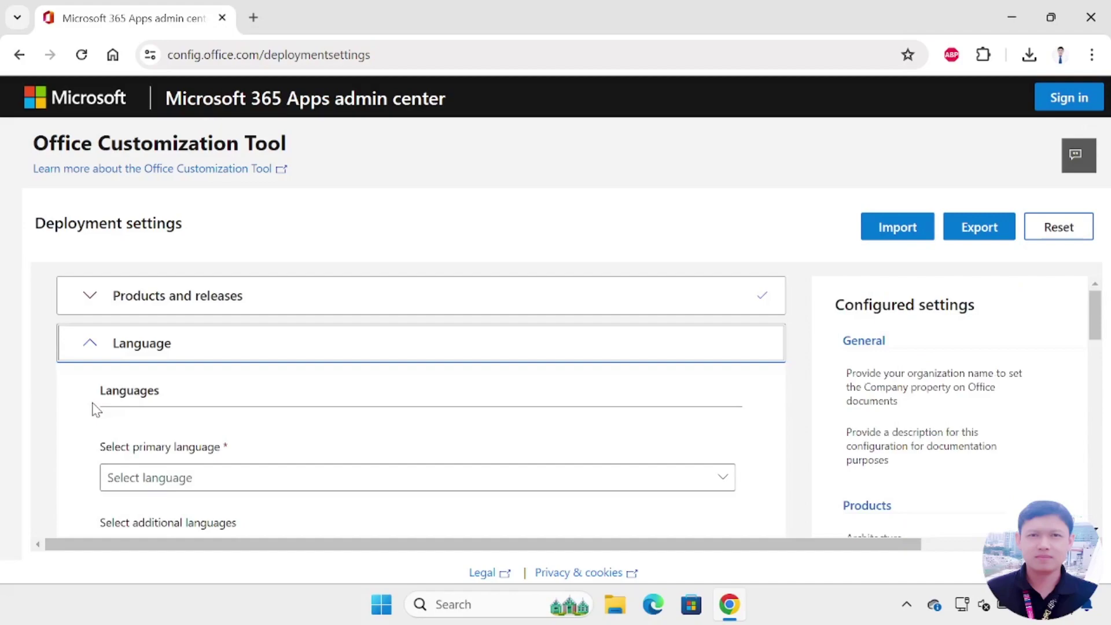
click(175, 486)
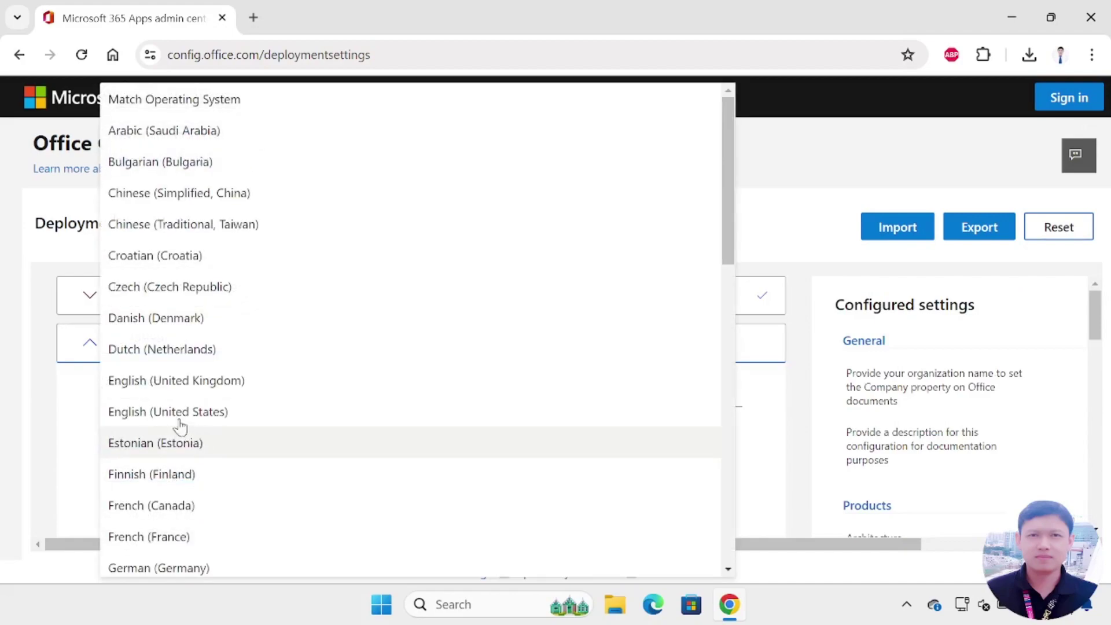
click(188, 414)
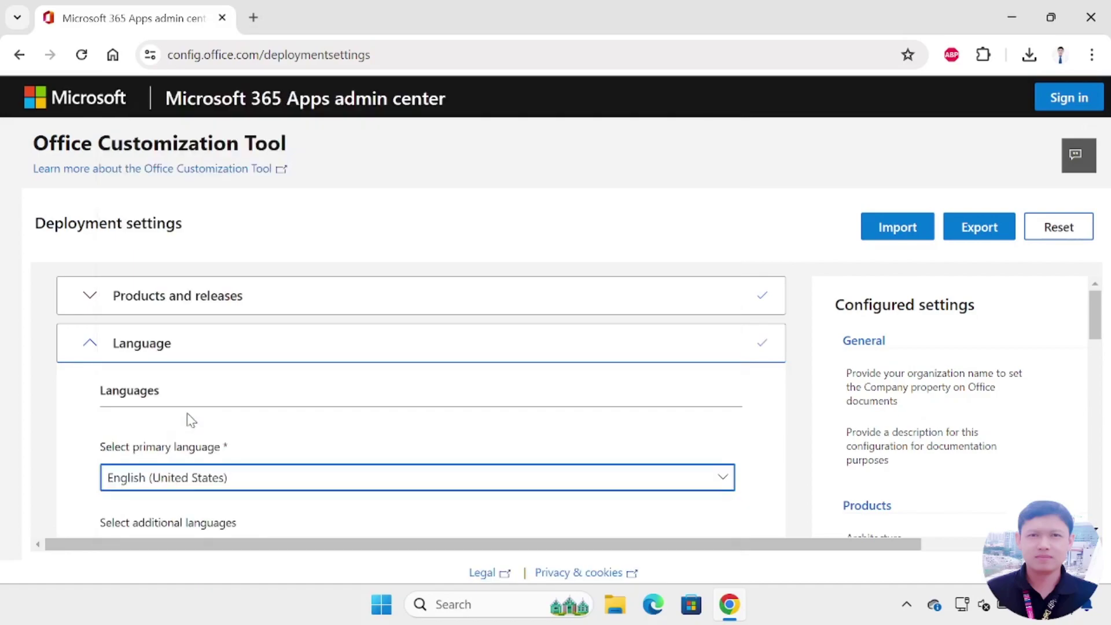
- Export the configuration as Configuration with Office Open XML as the default file format, accepting the license agreement
click(995, 232)
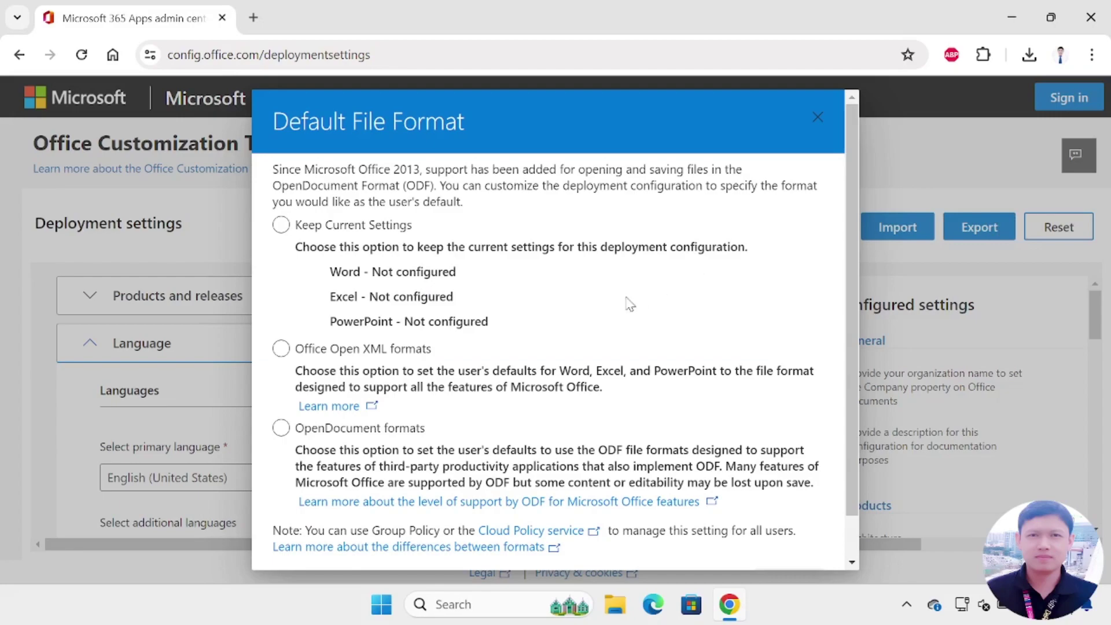
click(281, 350)
scroll(793, 348, down, 1)
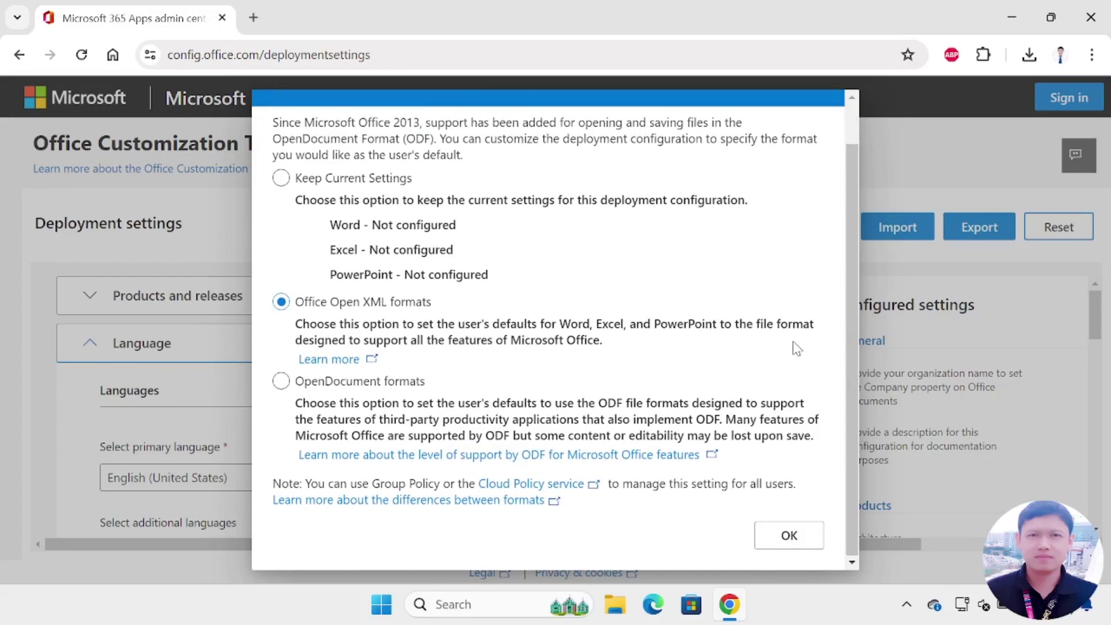
click(793, 536)
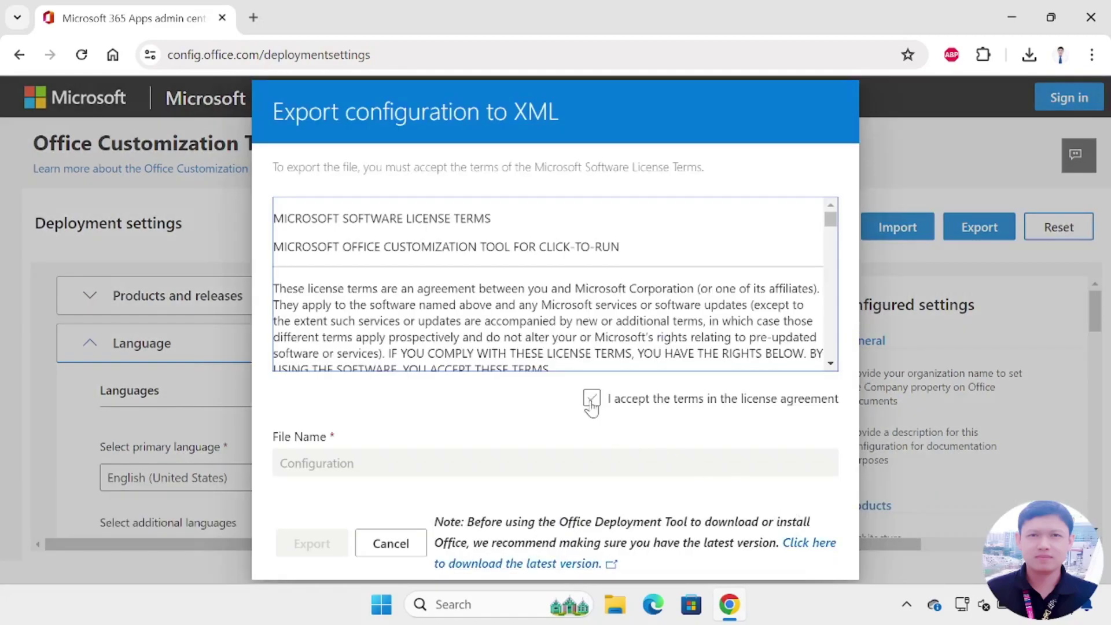
click(591, 399)
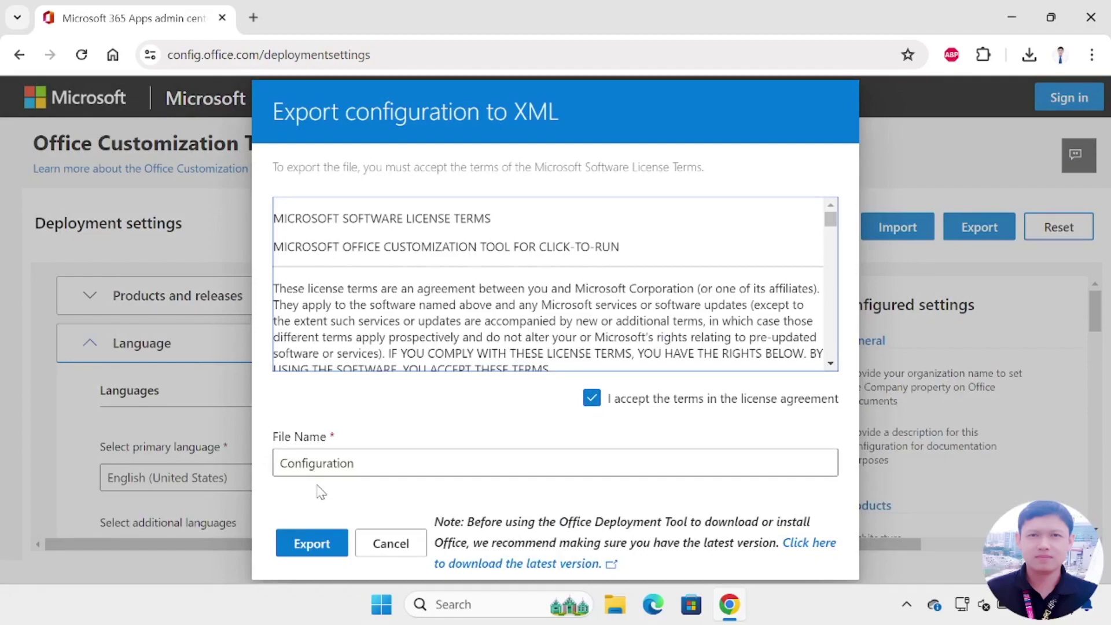
click(313, 543)
click(1028, 55)
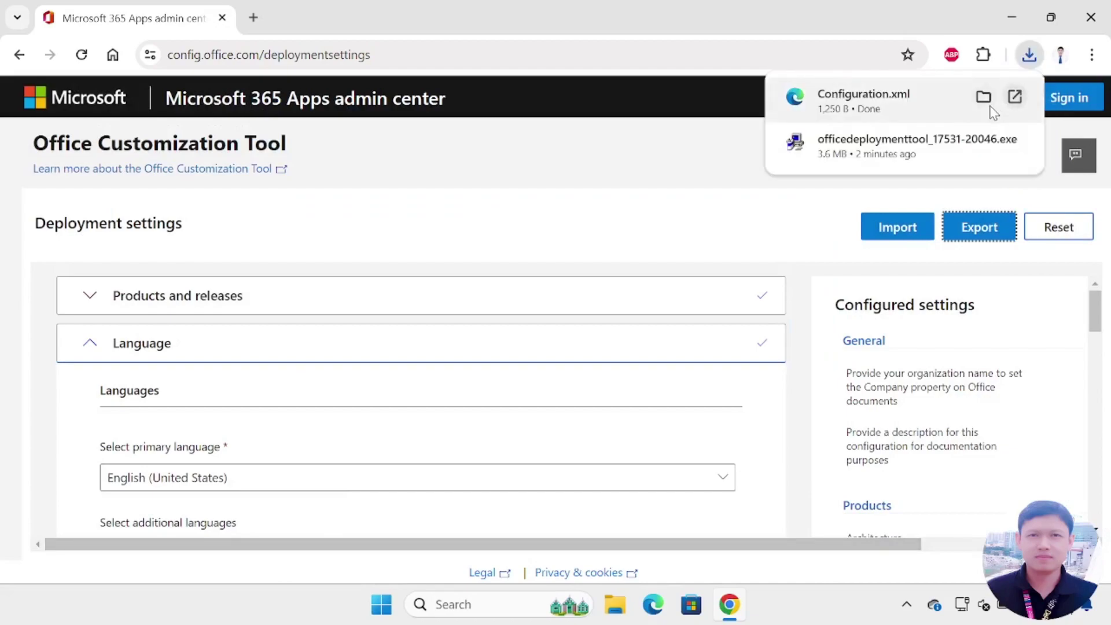
click(985, 99)
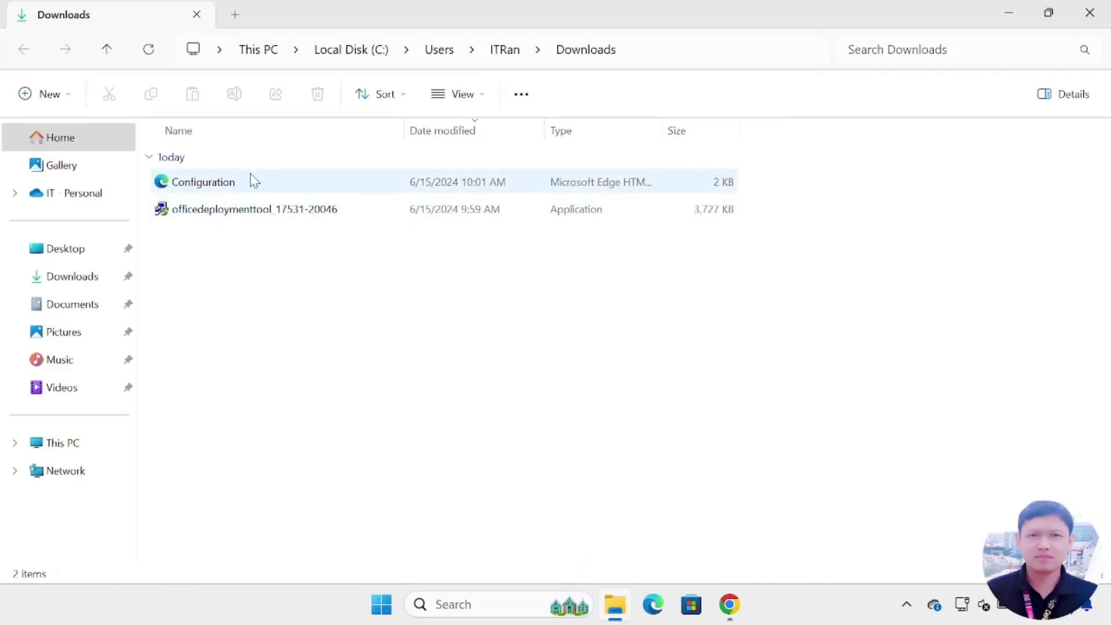
click(224, 214)
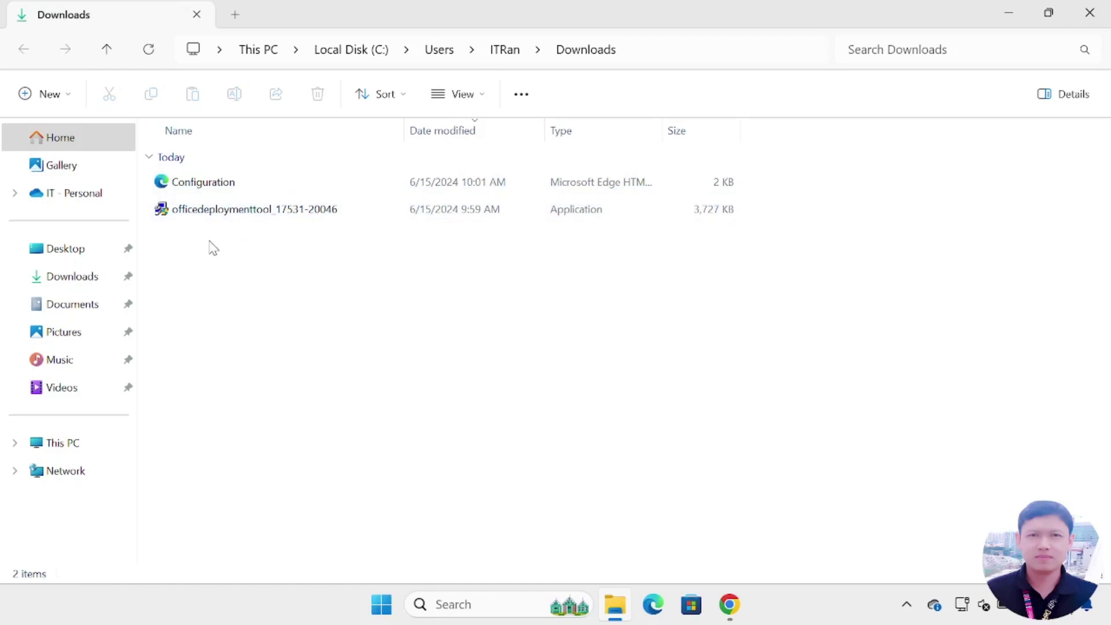
drag(214, 237, 230, 177)
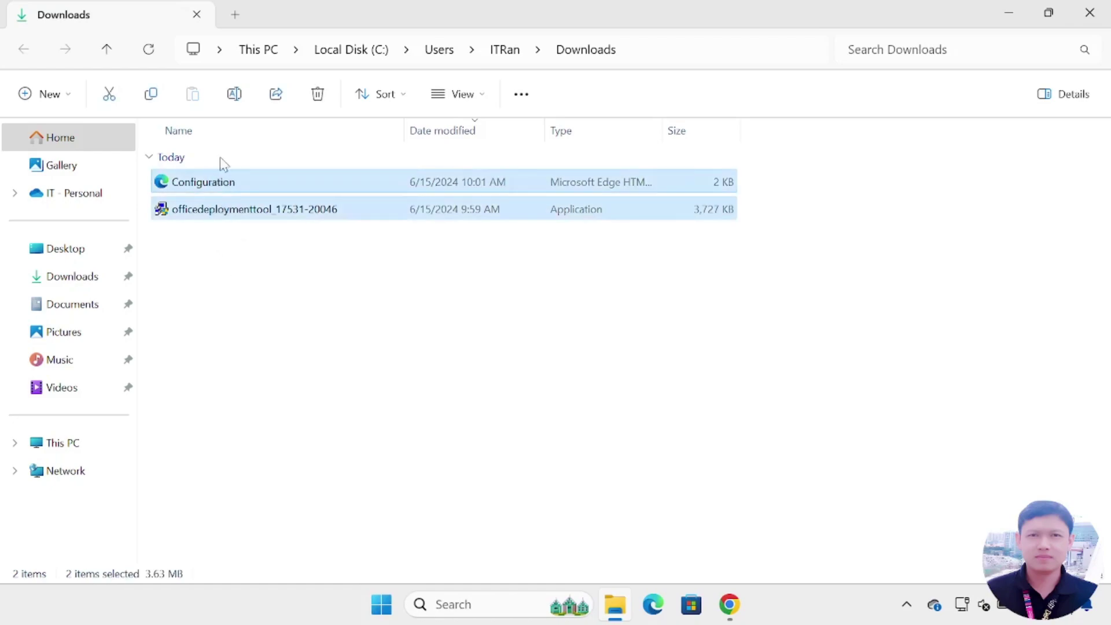
click(152, 97)
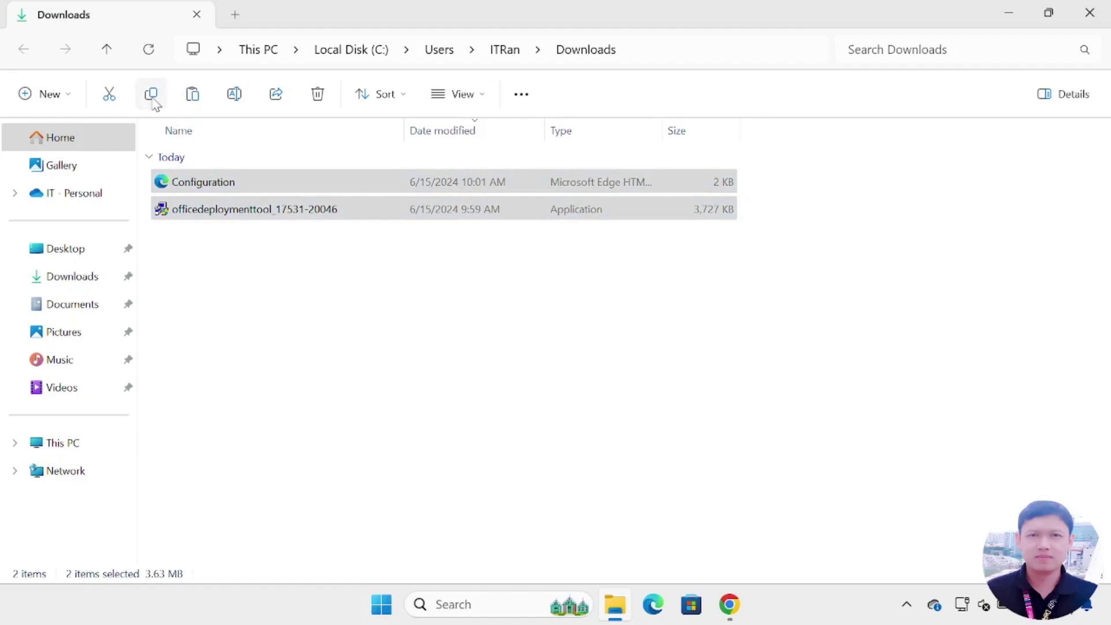
- Create a folder named msofffice in the root of Local Disk (C:)
click(63, 445)
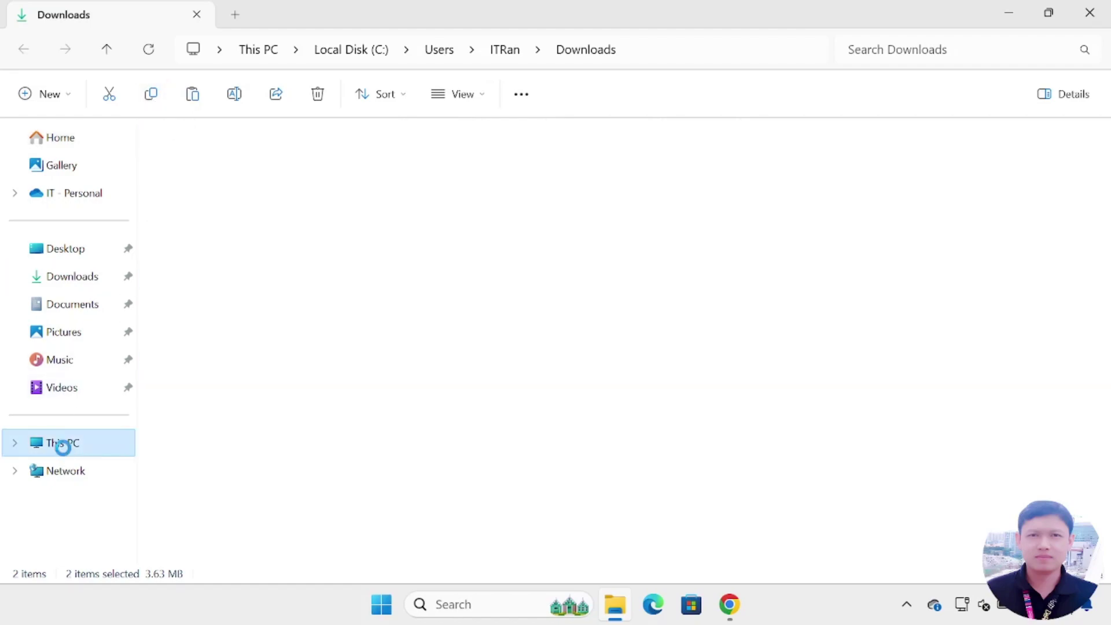
click(259, 167)
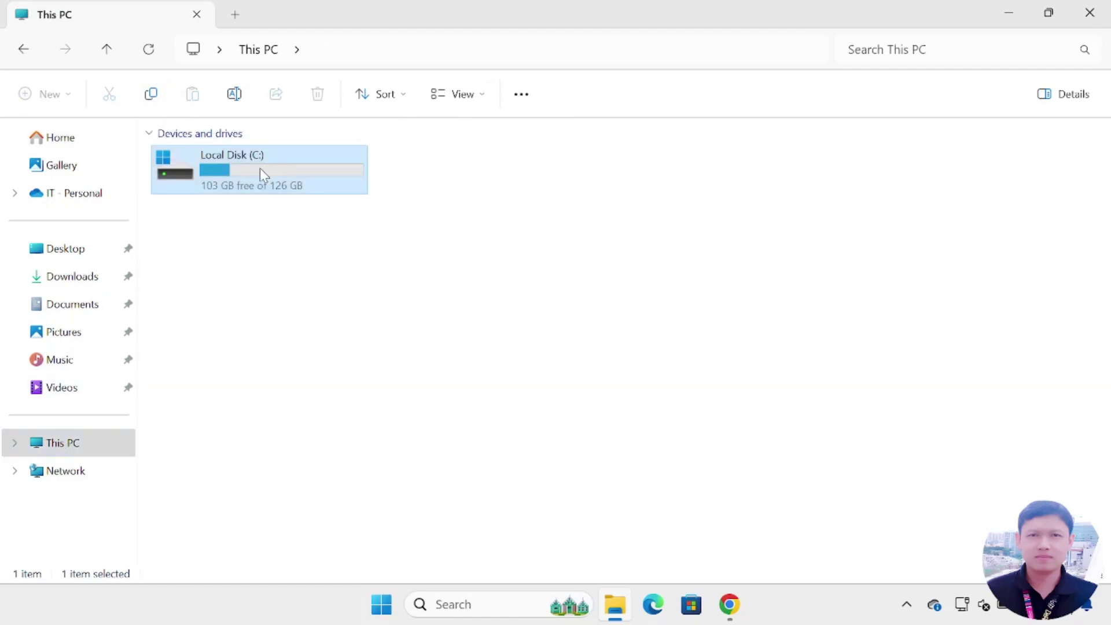
double_click(259, 167)
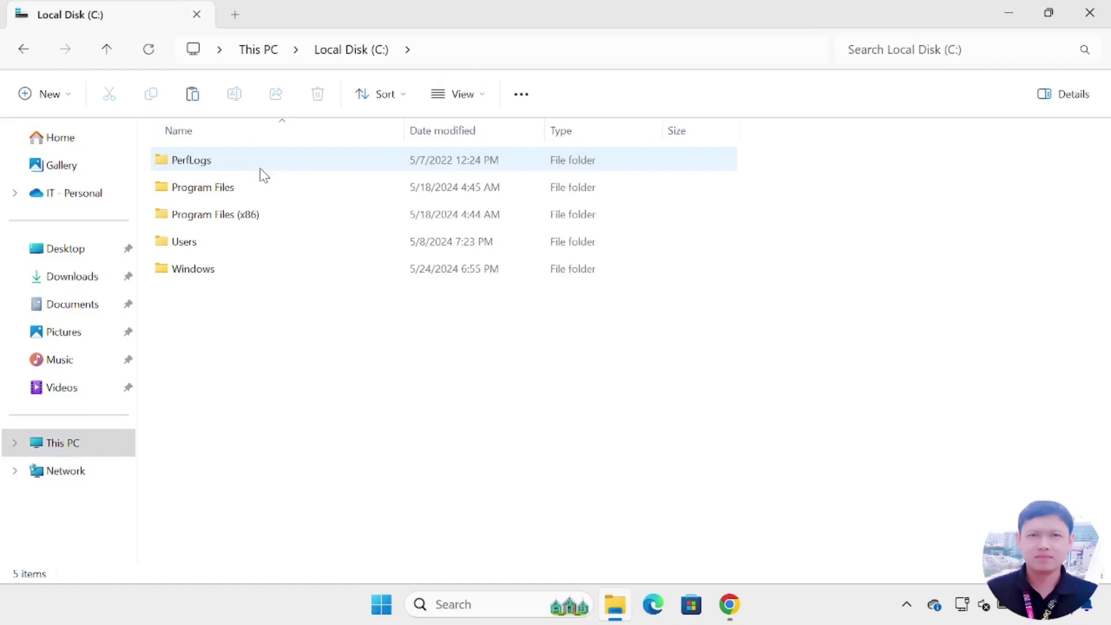
right_click(189, 333)
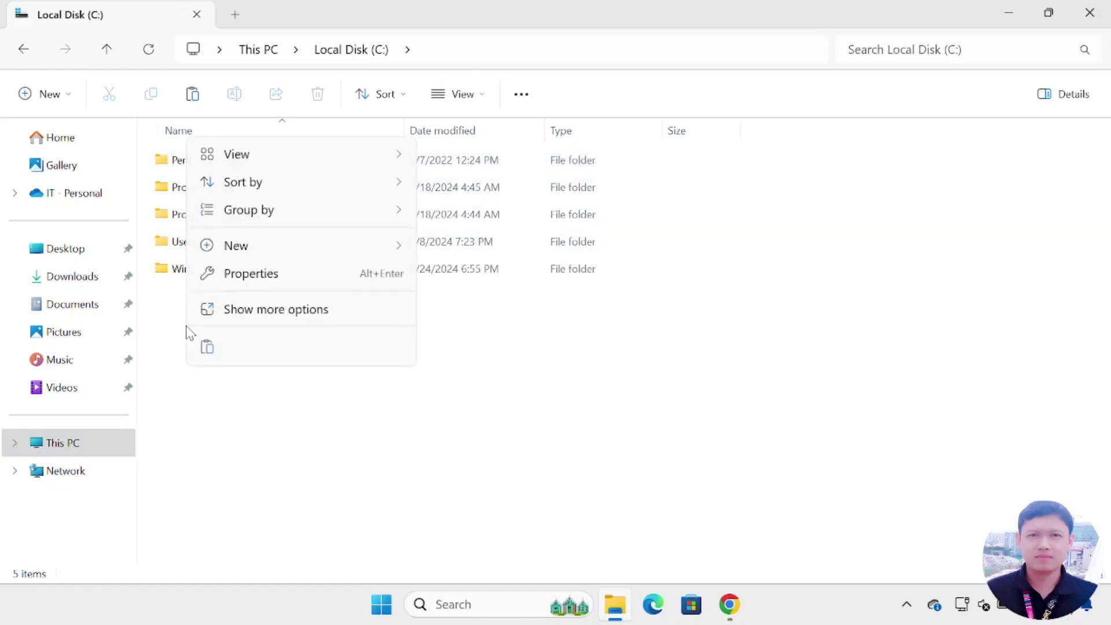
mouse_move(310, 243)
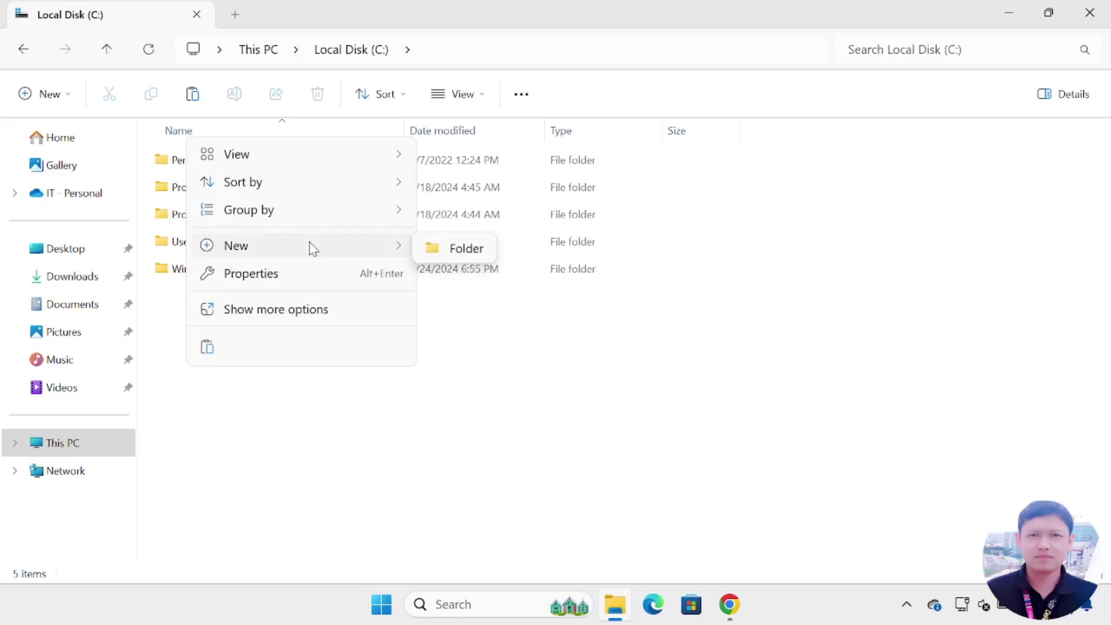
click(457, 243)
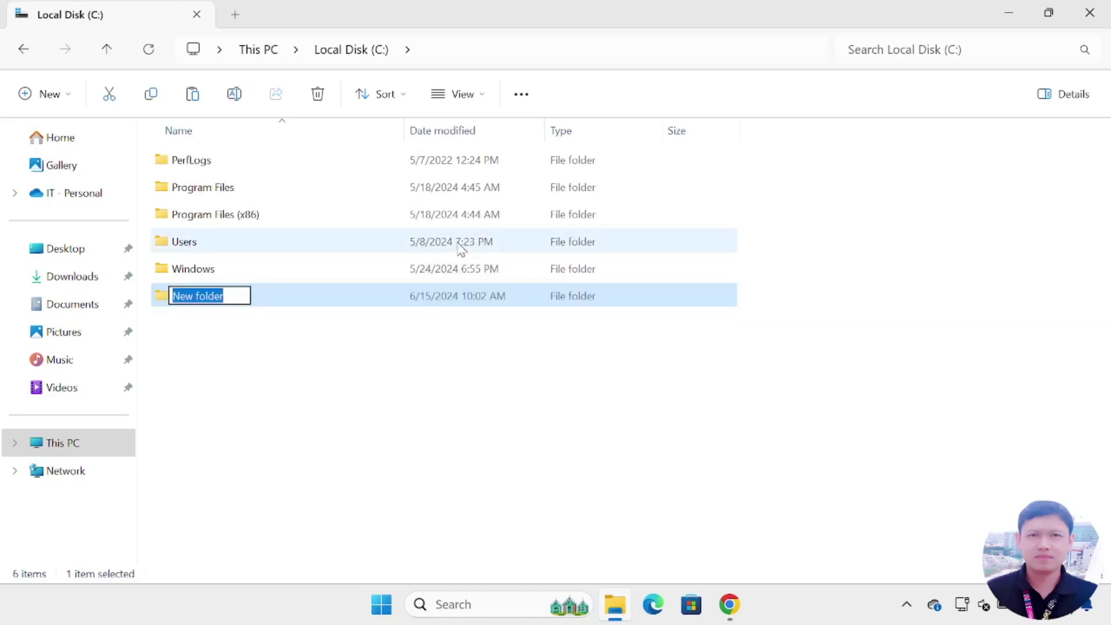
text(msoff)
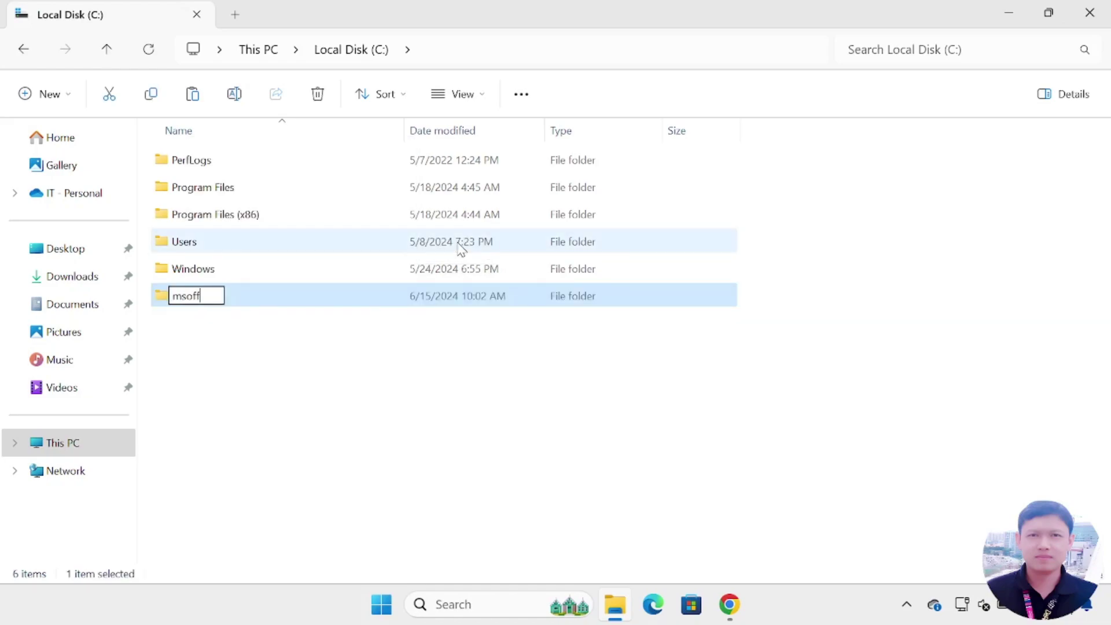
text(fice)
key(Return)
- Paste the two copied files into the new msofffice folder
double_click(228, 304)
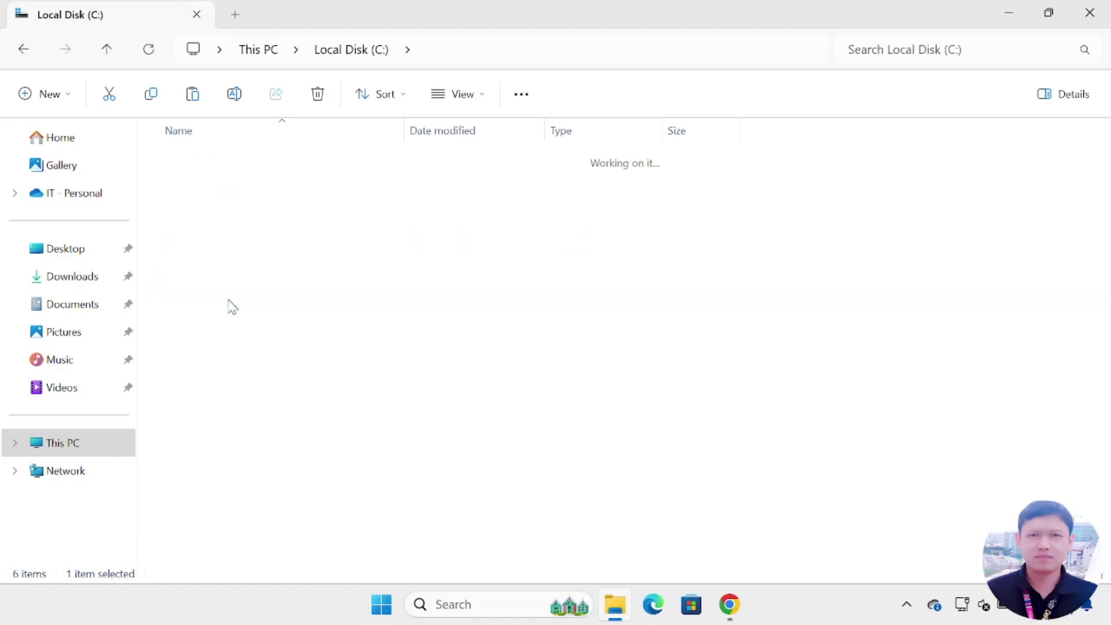
right_click(239, 242)
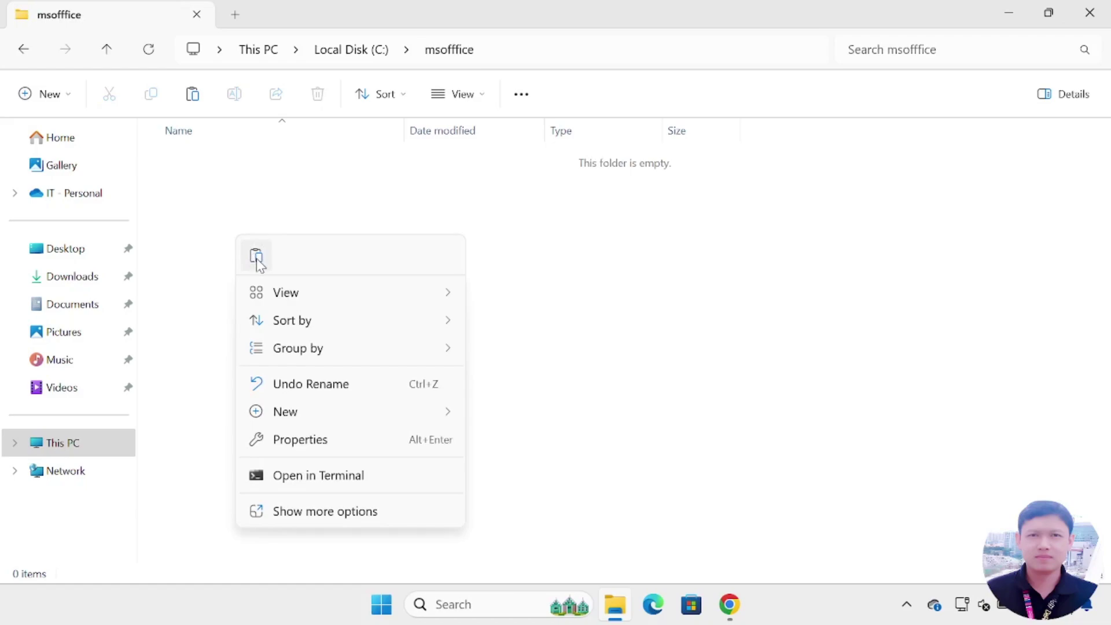
click(256, 258)
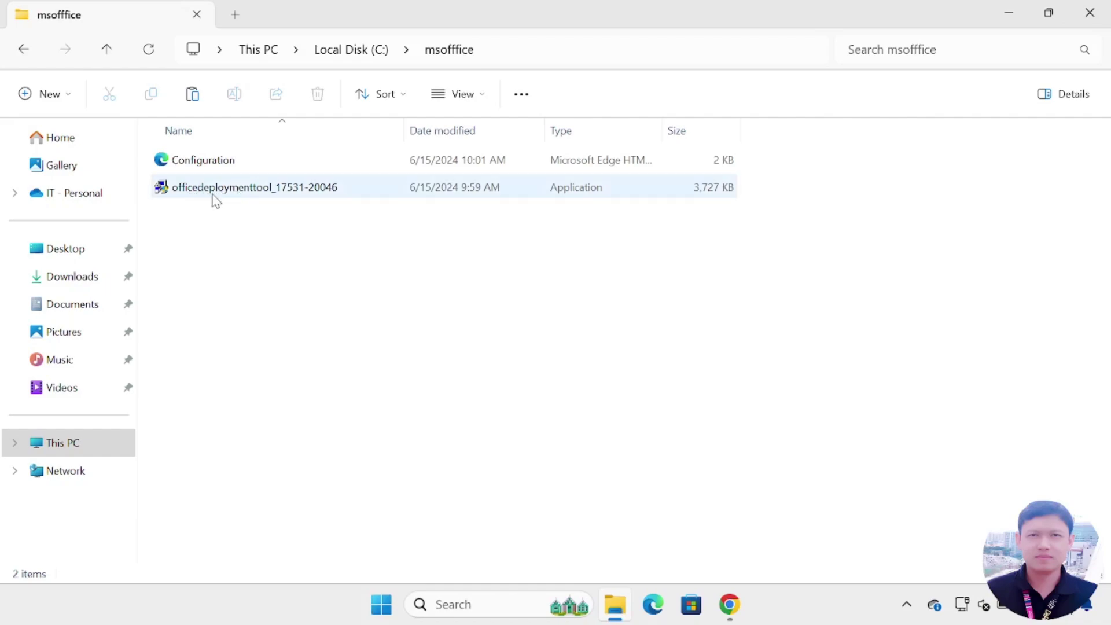
double_click(248, 191)
click(469, 448)
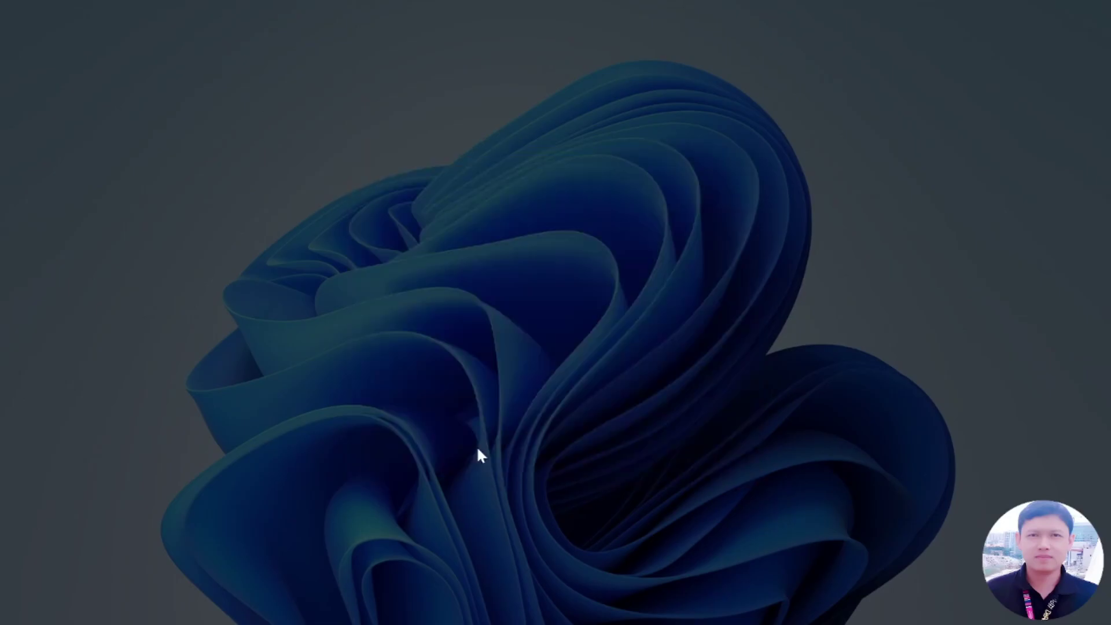
click(243, 471)
click(833, 471)
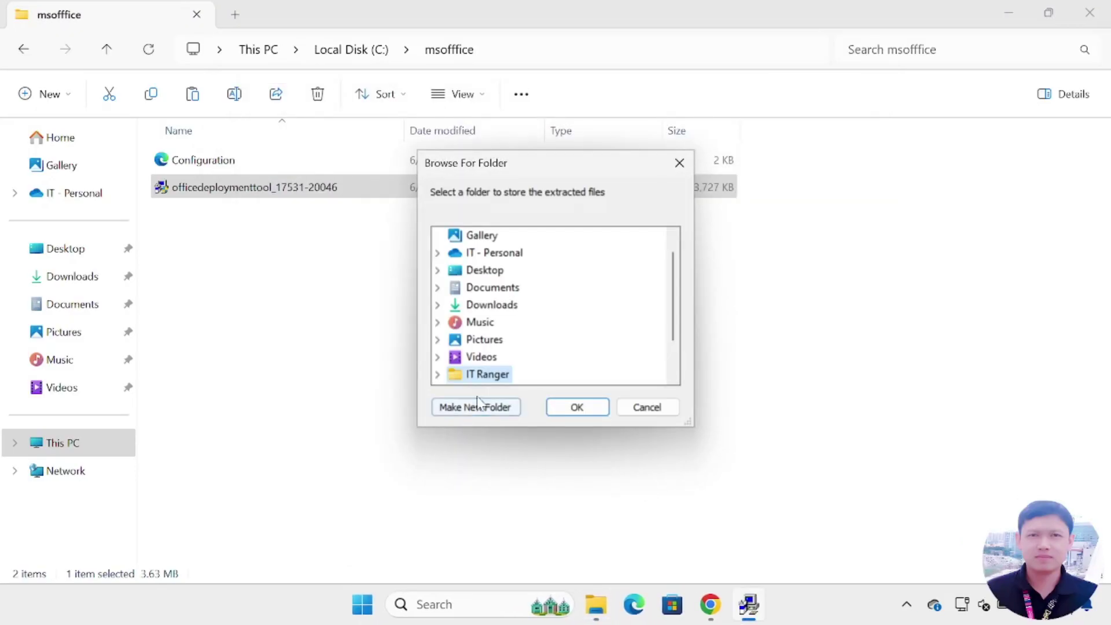
- Extract the deployment tool's files into the msofffice folder on Local Disk (C:) and dismiss the completion message
drag(675, 323, 671, 342)
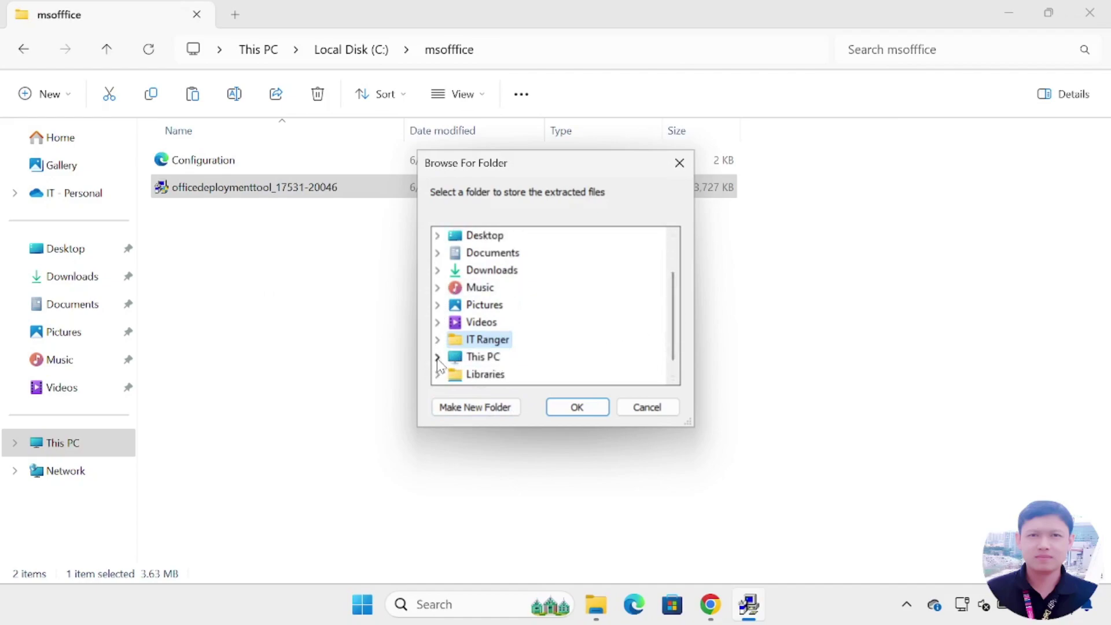
click(436, 357)
click(508, 288)
click(577, 406)
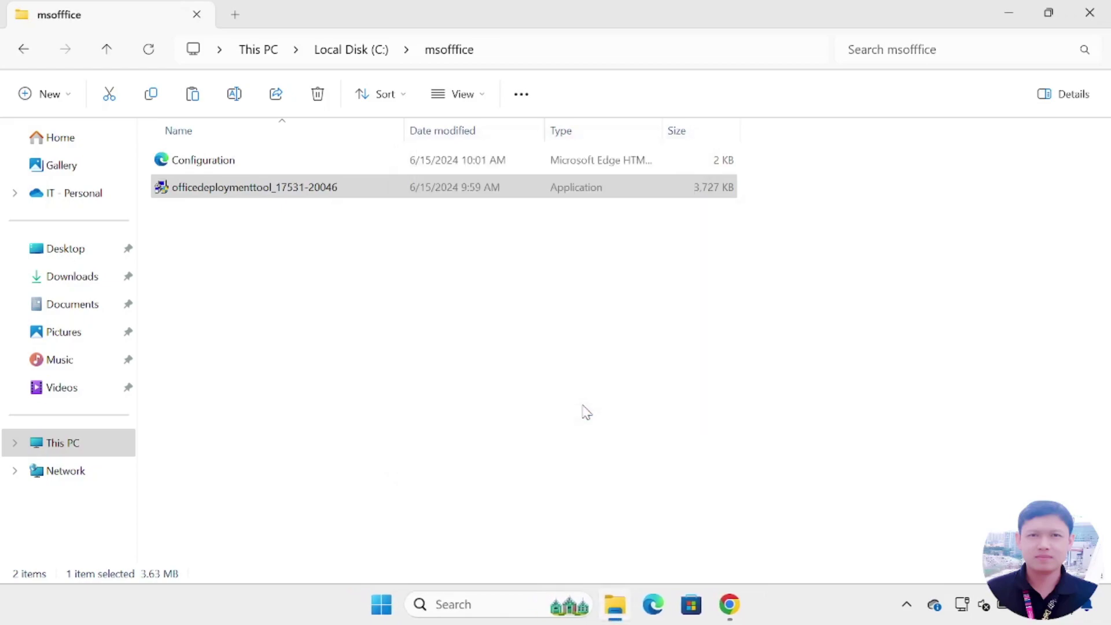
click(670, 354)
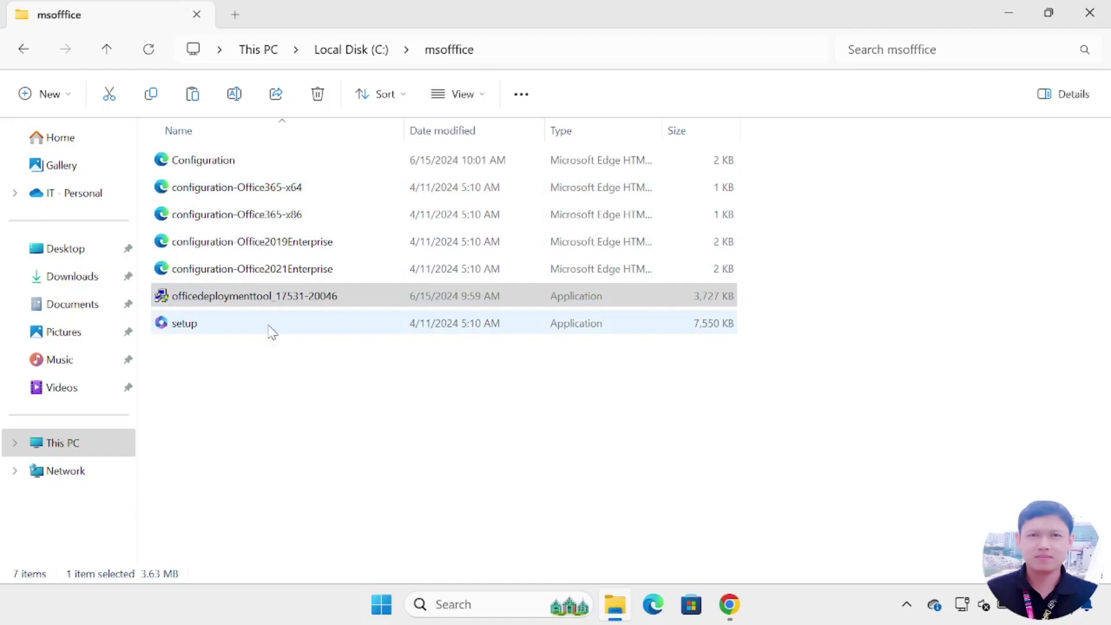
- Copy the full path of the msofffice folder
click(523, 51)
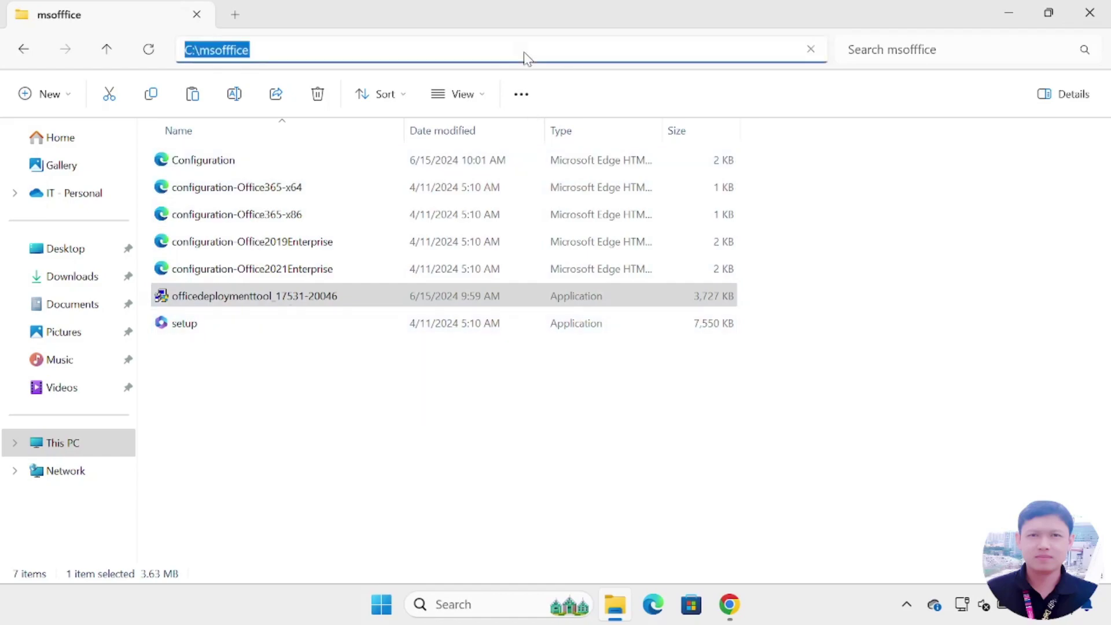
right_click(237, 51)
click(284, 100)
- Search Windows for cmd and launch Command Prompt as administrator, approving the elevation request
click(458, 608)
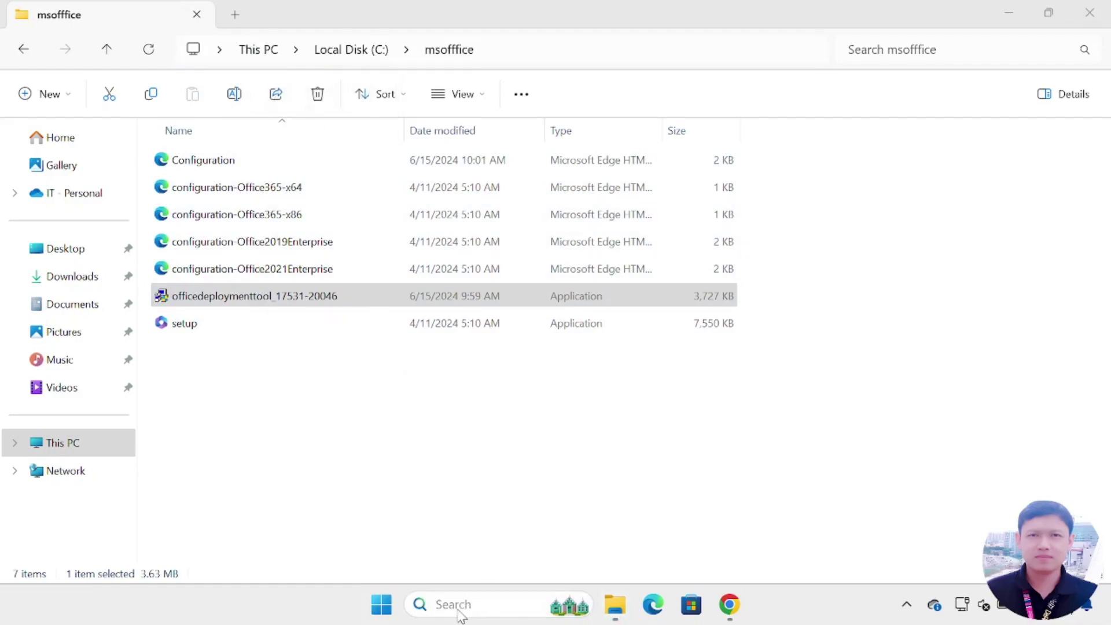
text(cmd)
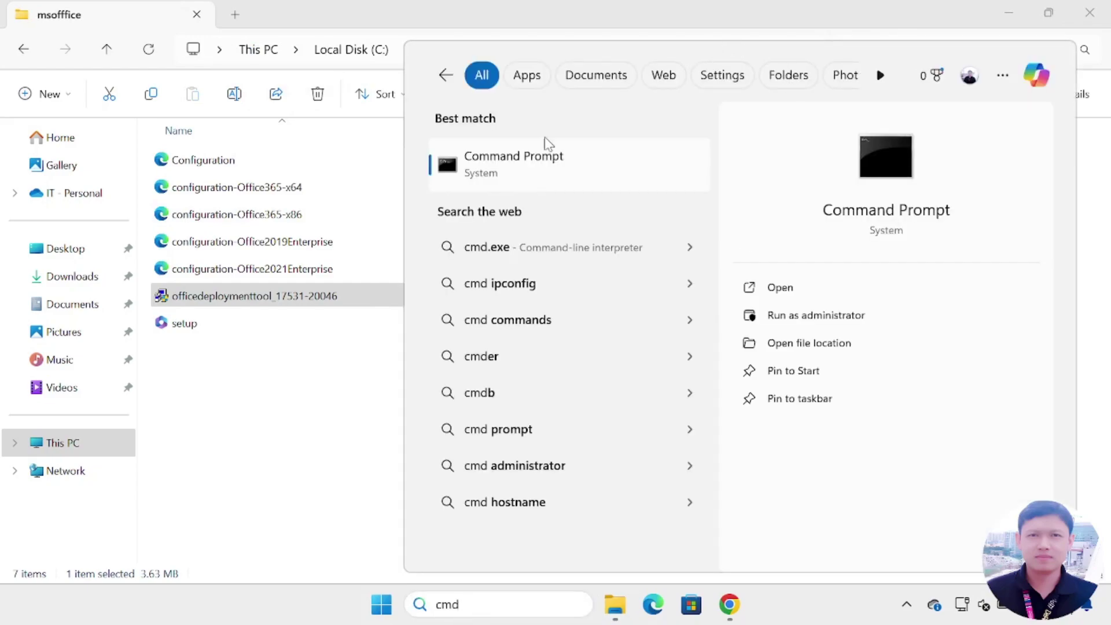
right_click(530, 172)
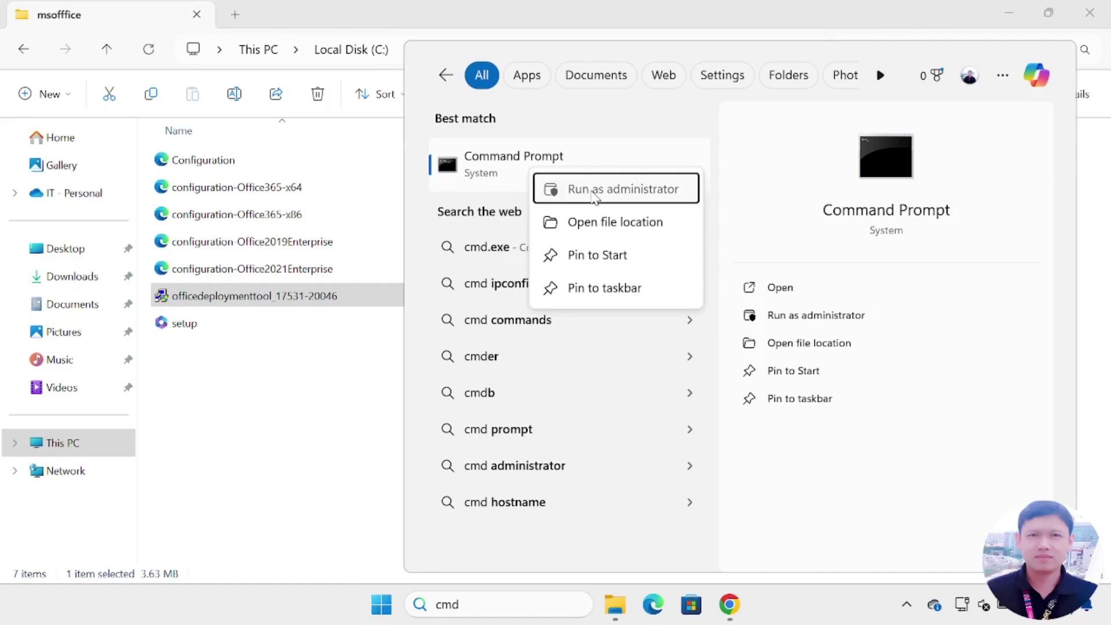
click(595, 197)
click(484, 440)
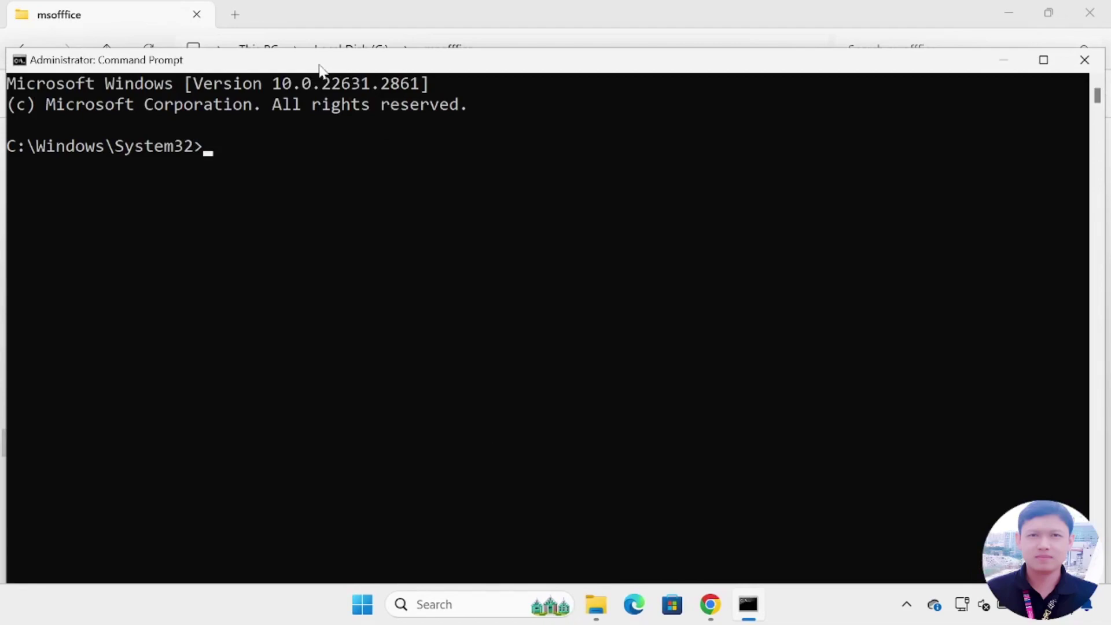
- Move the Command Prompt window off the file list and change its working directory to C:\msofffice
drag(320, 64, 654, 140)
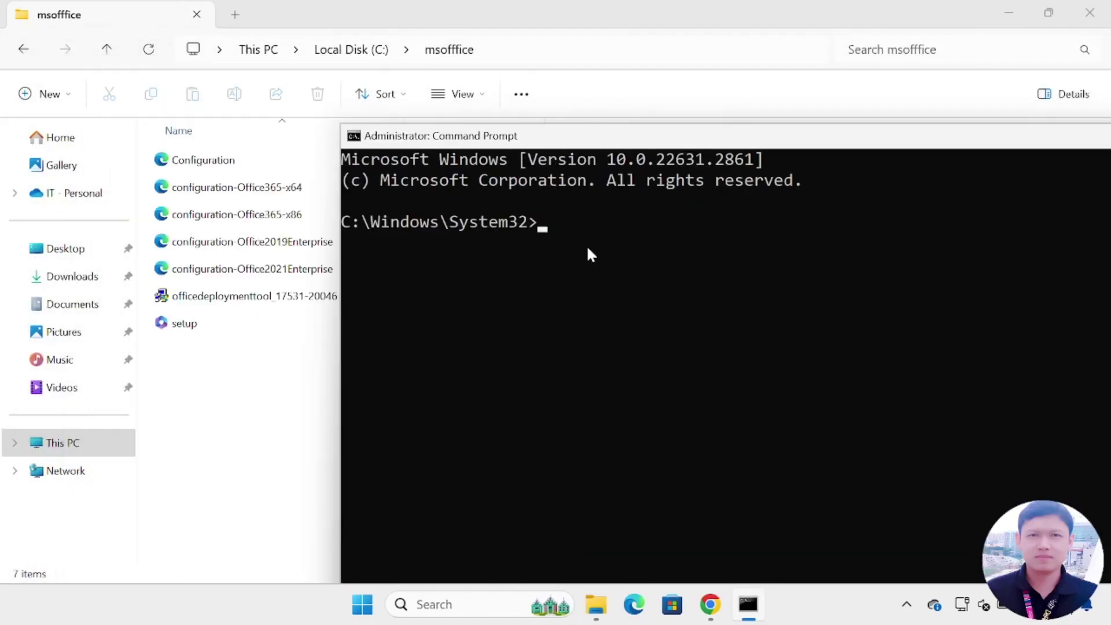
text(cd)
key(ctrl+v)
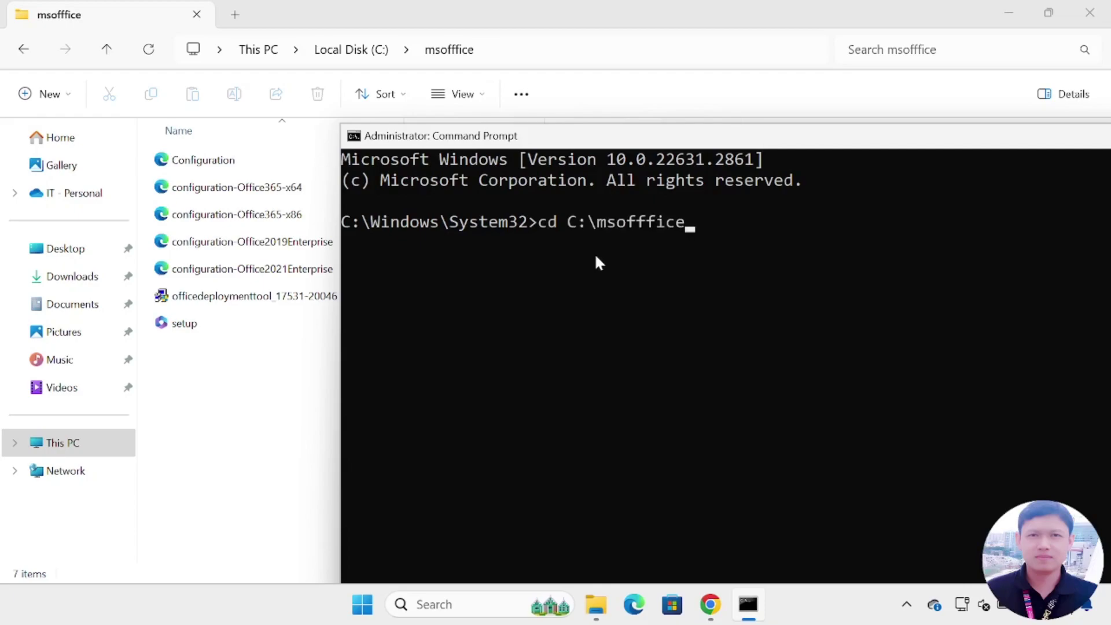
key(Return)
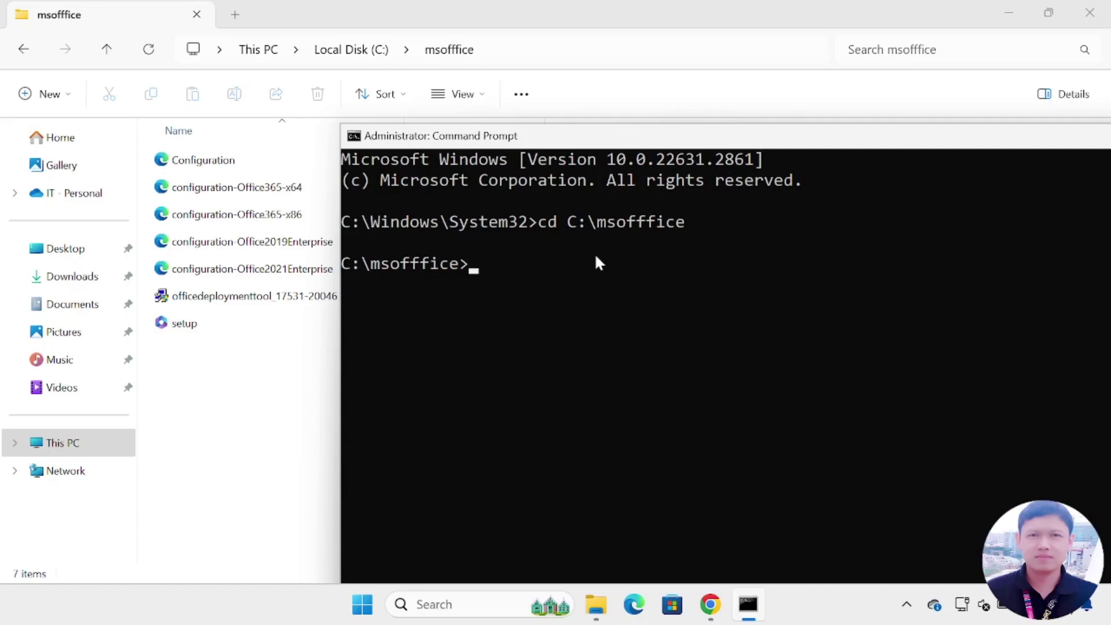
- Download the Office installation files by running setup.exe /download Configuration.xml
text(setup.exe)
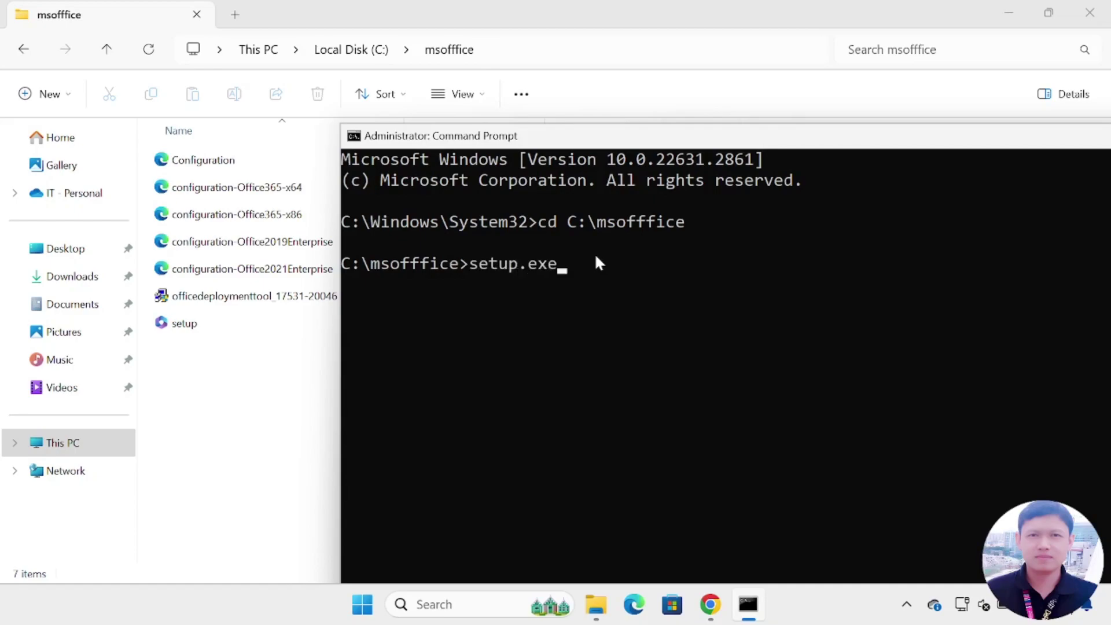
text( /download C)
key(Tab)
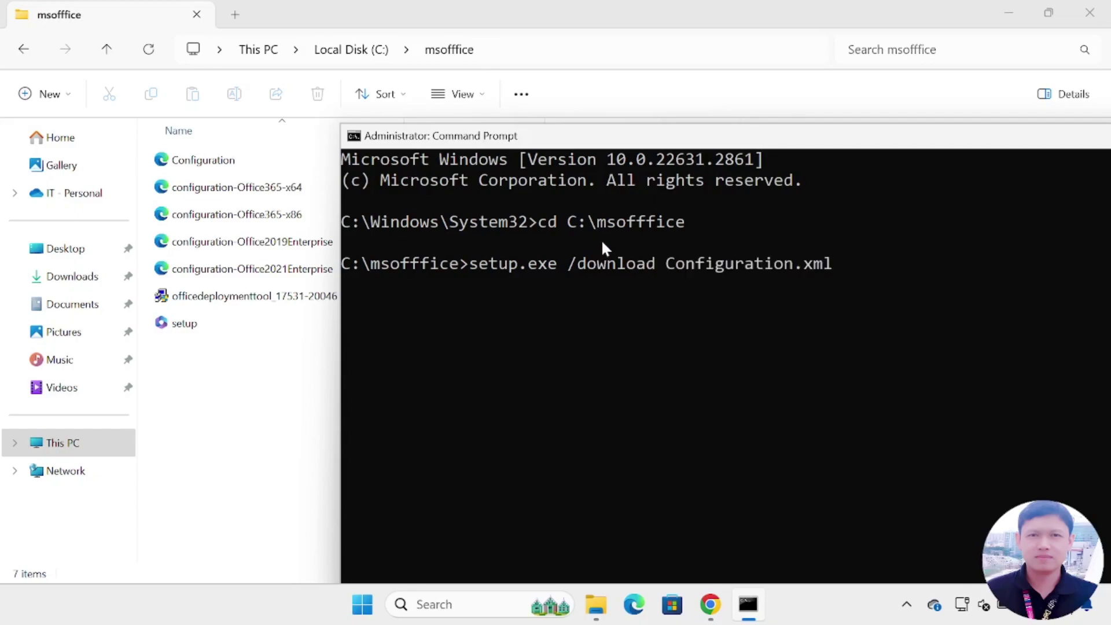
key(Return)
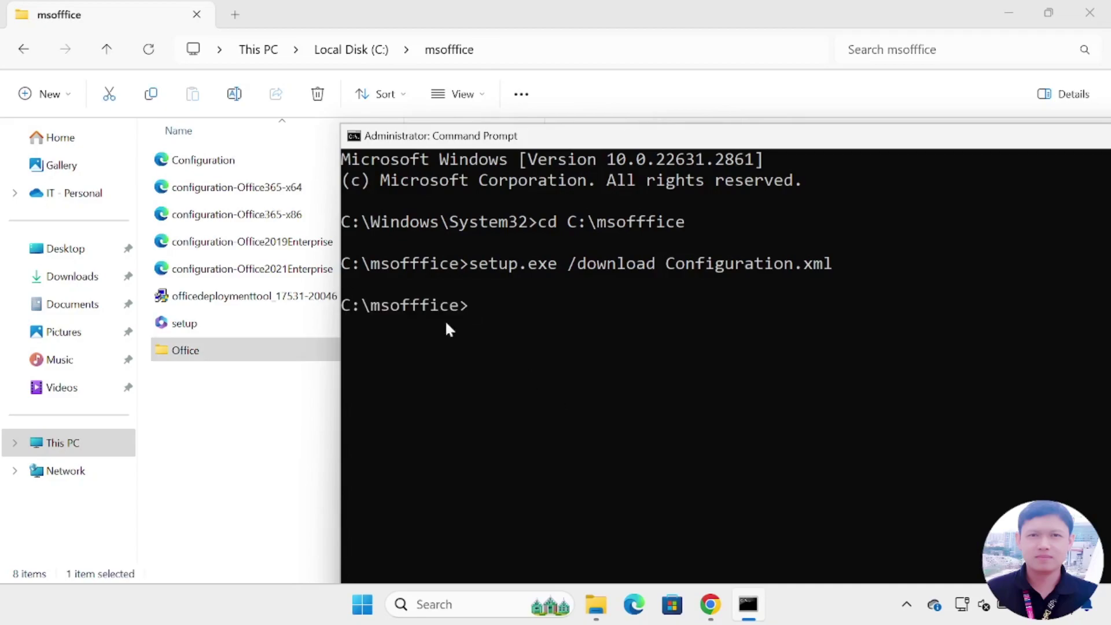
- Start the Office installation by running setup.exe /configure Configuration.xml
drag(347, 307, 470, 310)
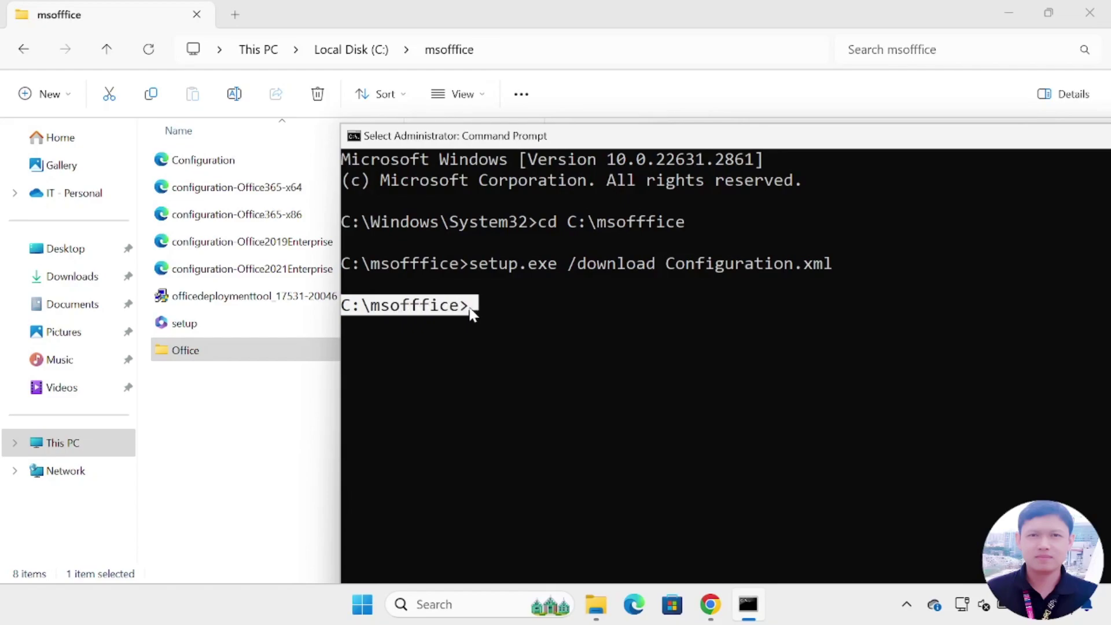
click(500, 331)
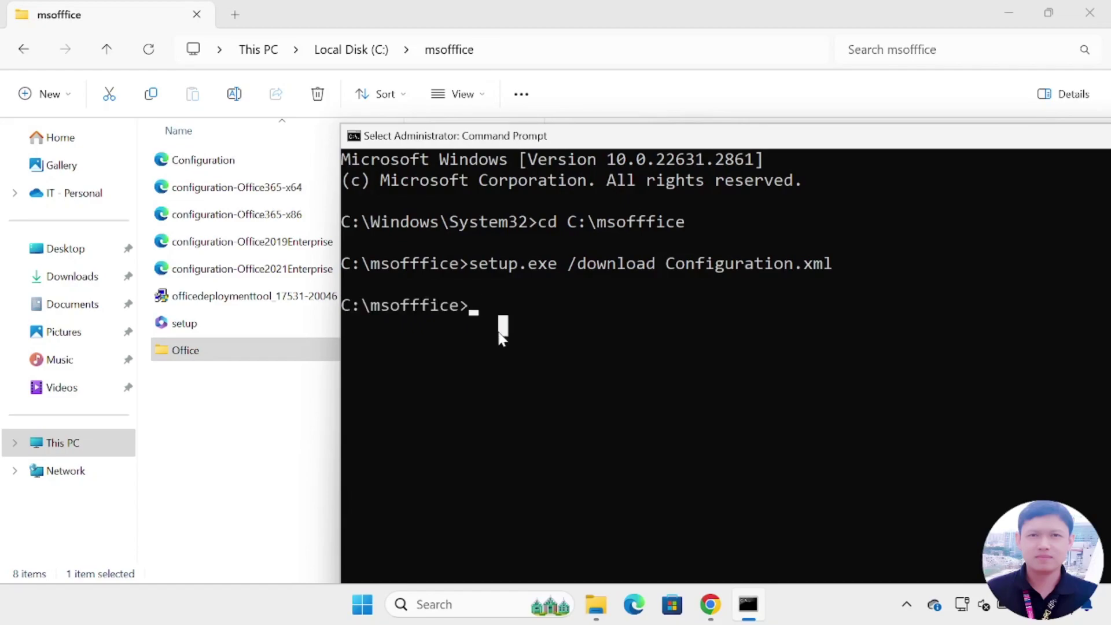
text(setup.exe )
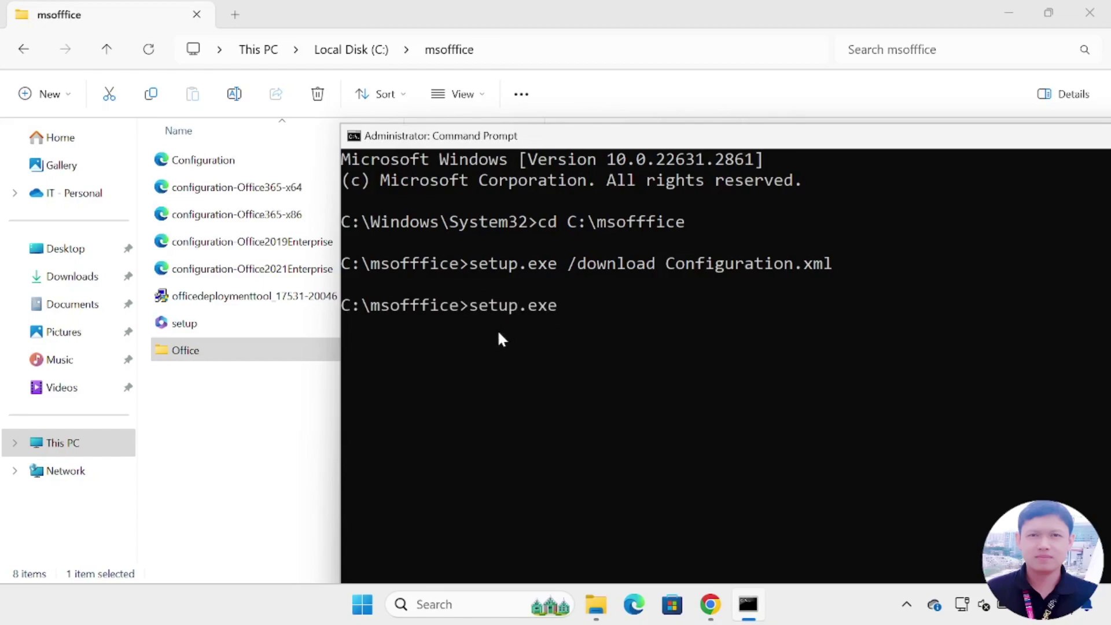
text(/configure C)
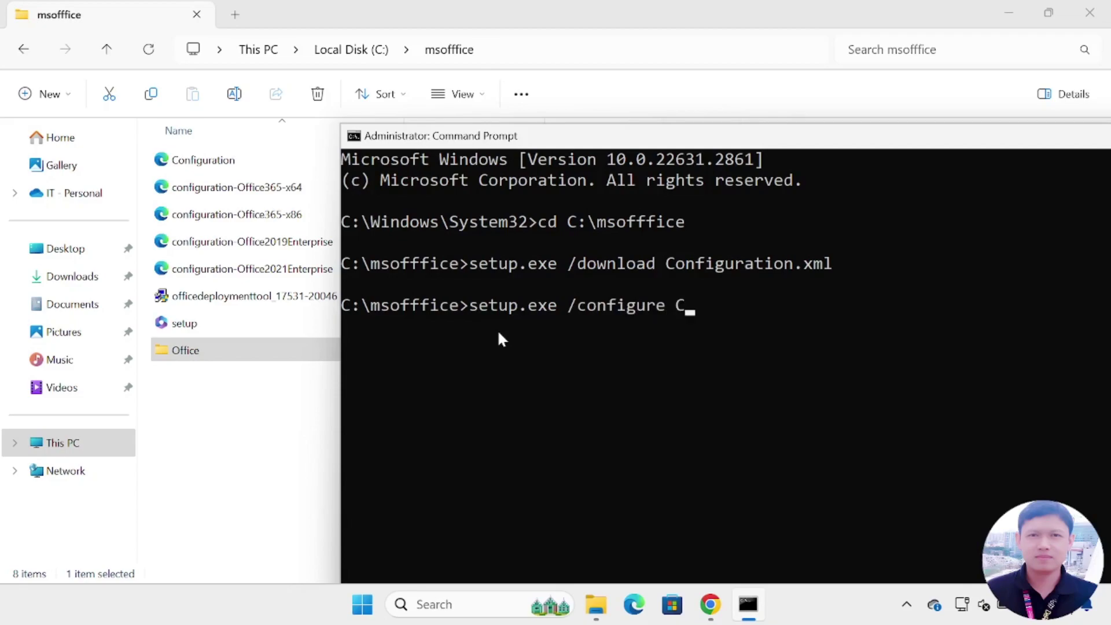
text(onfiguration.xml)
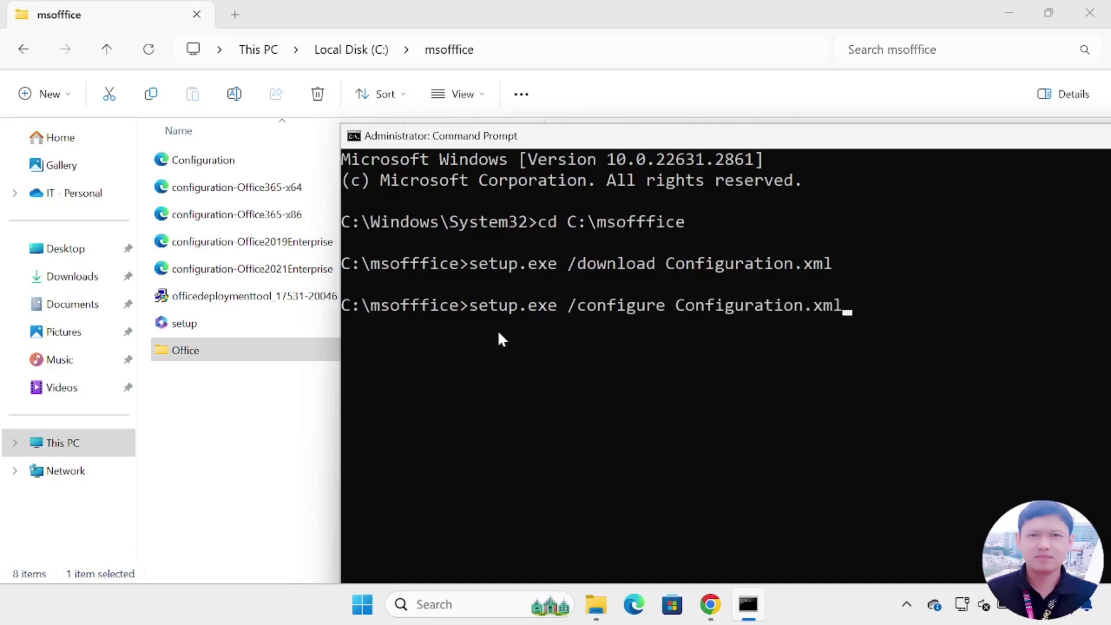
key(Return)
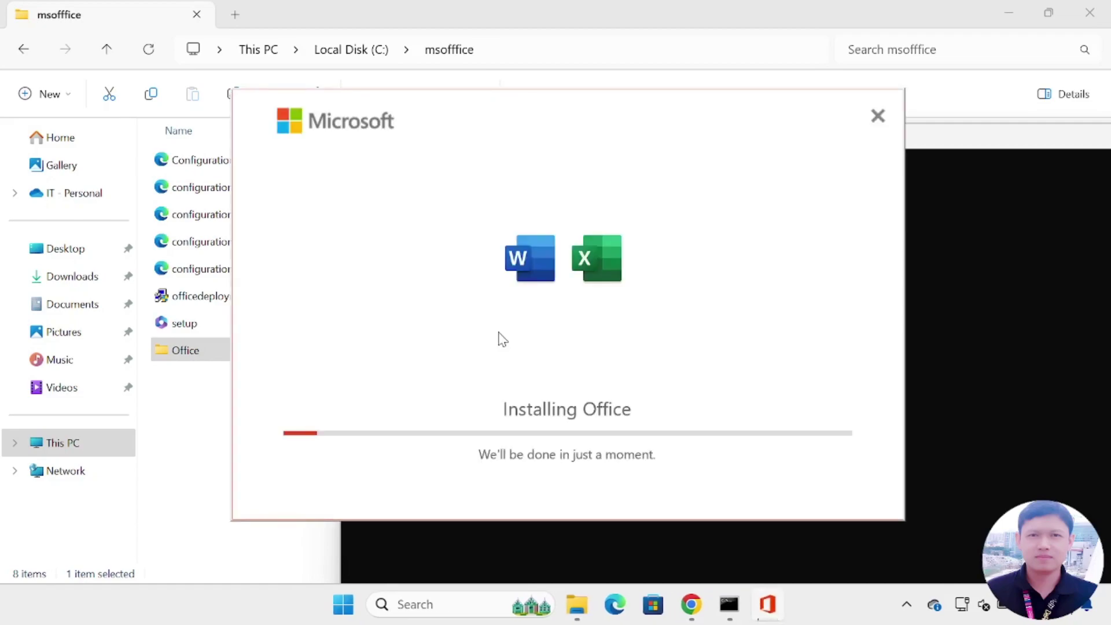
- Clear the File Explorer and Command Prompt windows off the desktop and close the Office installer once it finishes
click(1009, 13)
click(1013, 21)
click(1014, 21)
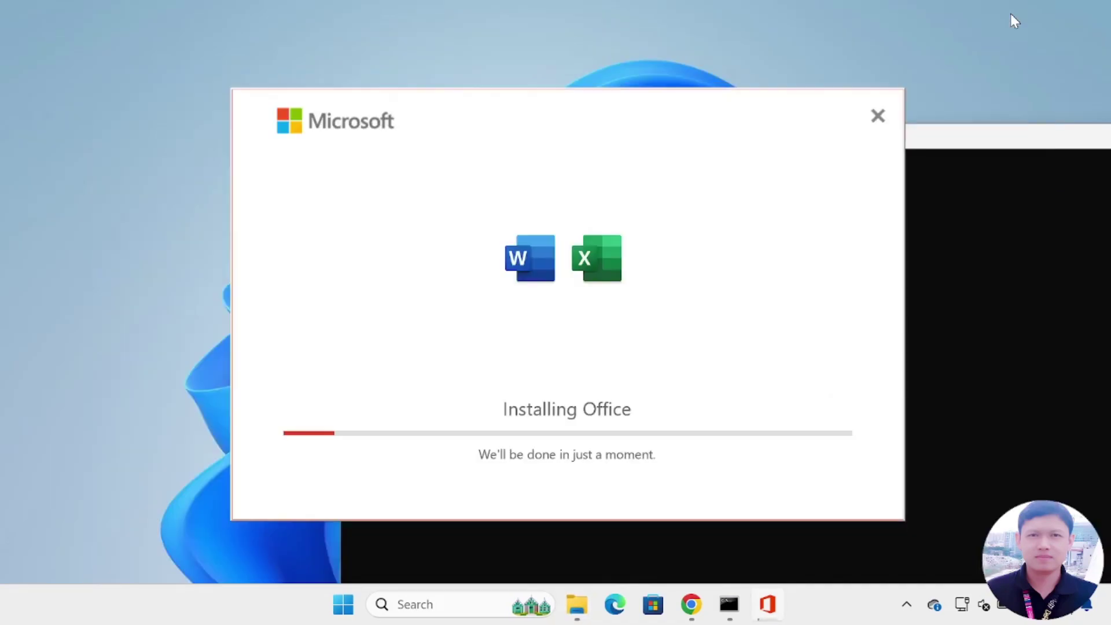
right_click(1001, 141)
click(1041, 260)
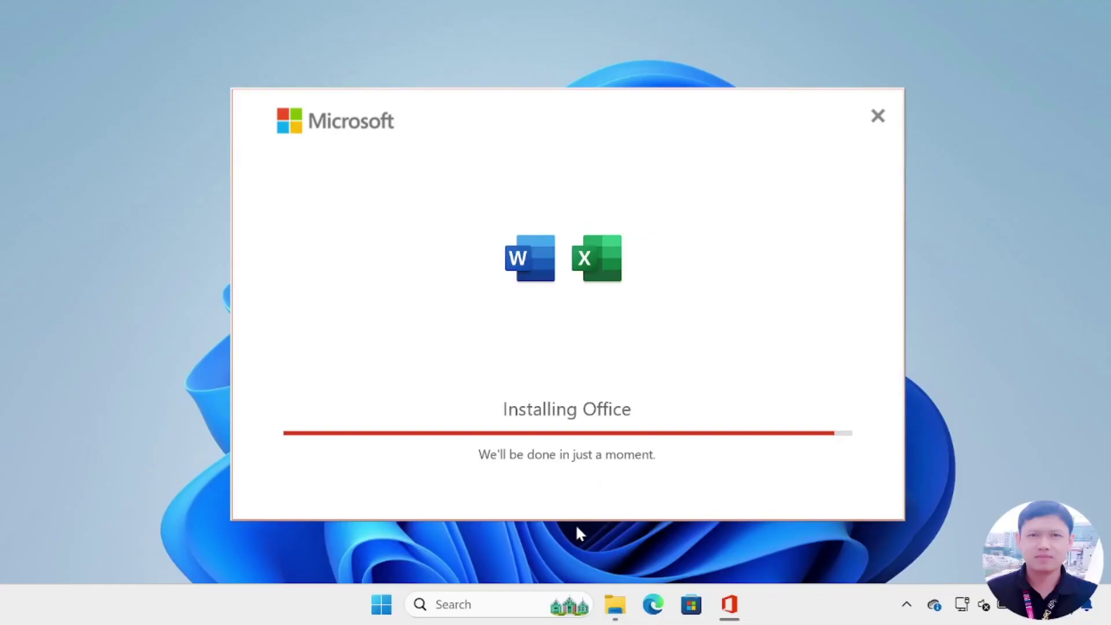
click(1074, 481)
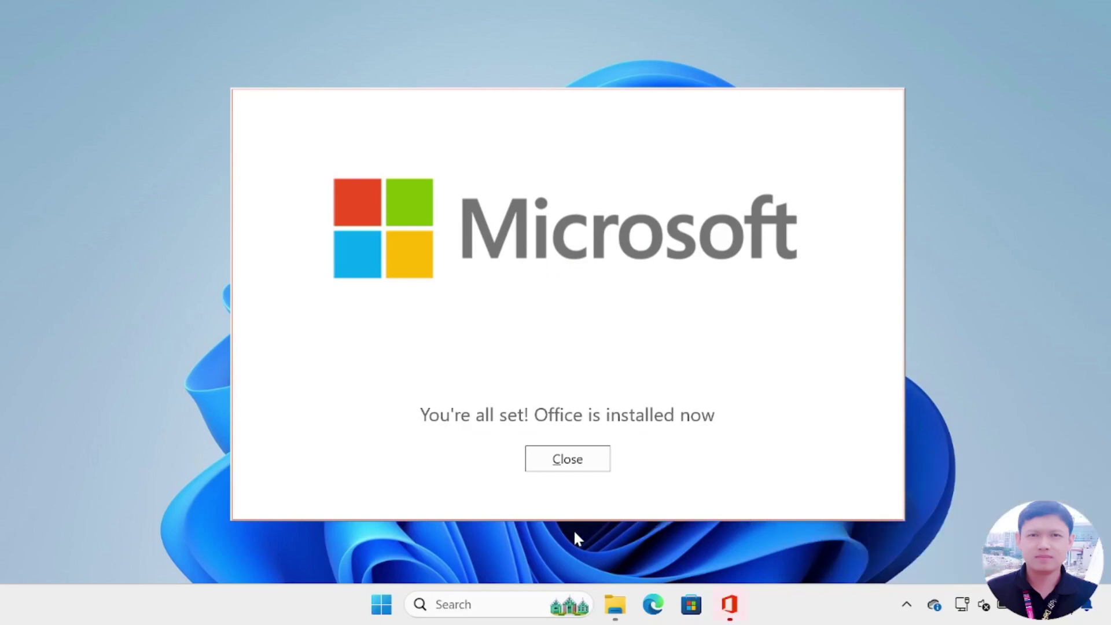
click(576, 463)
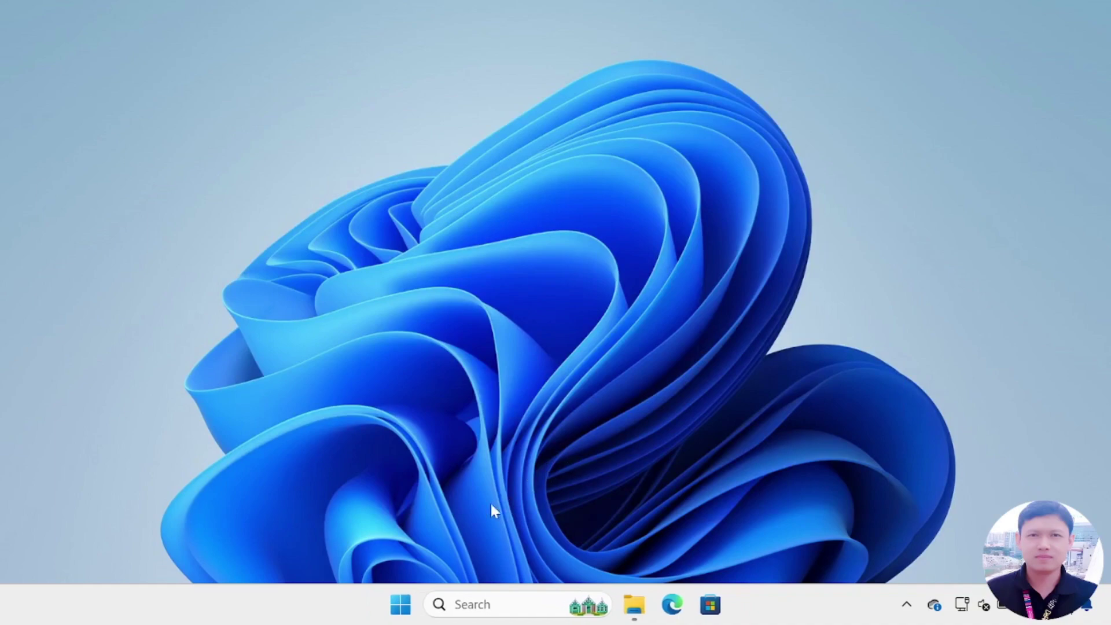
- Check the Excel installation by launching it with a blank workbook, and close it again
click(400, 605)
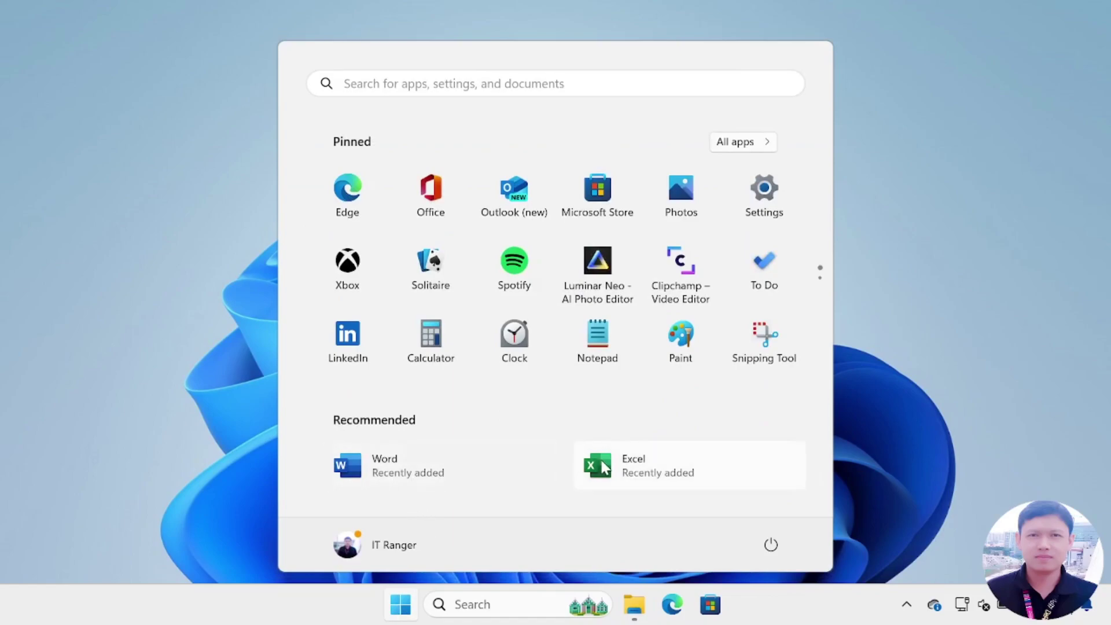
click(634, 468)
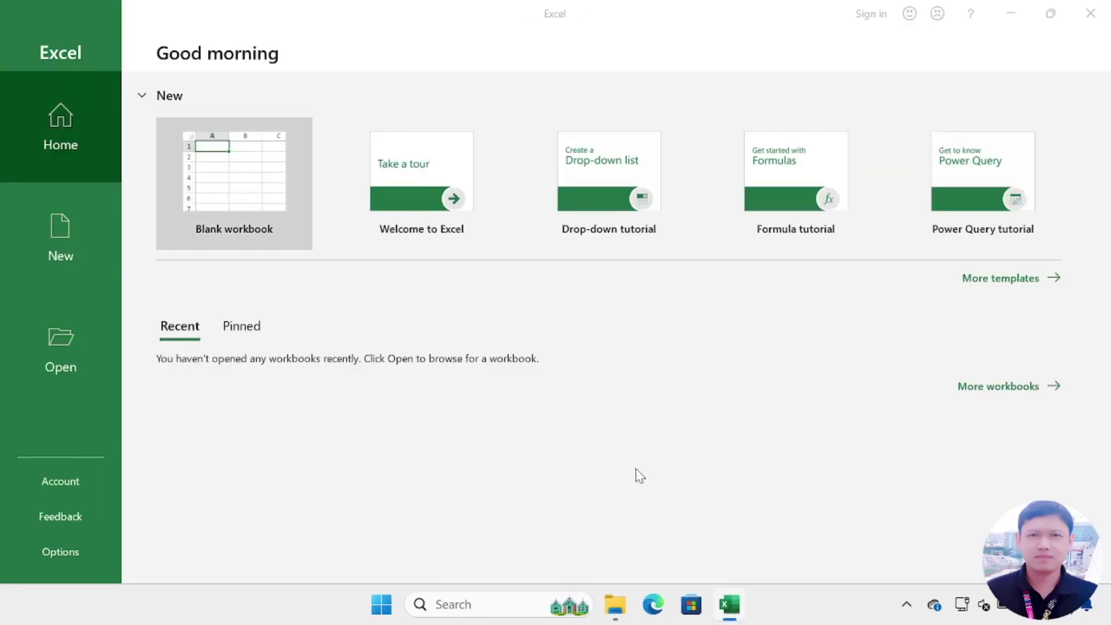
click(575, 448)
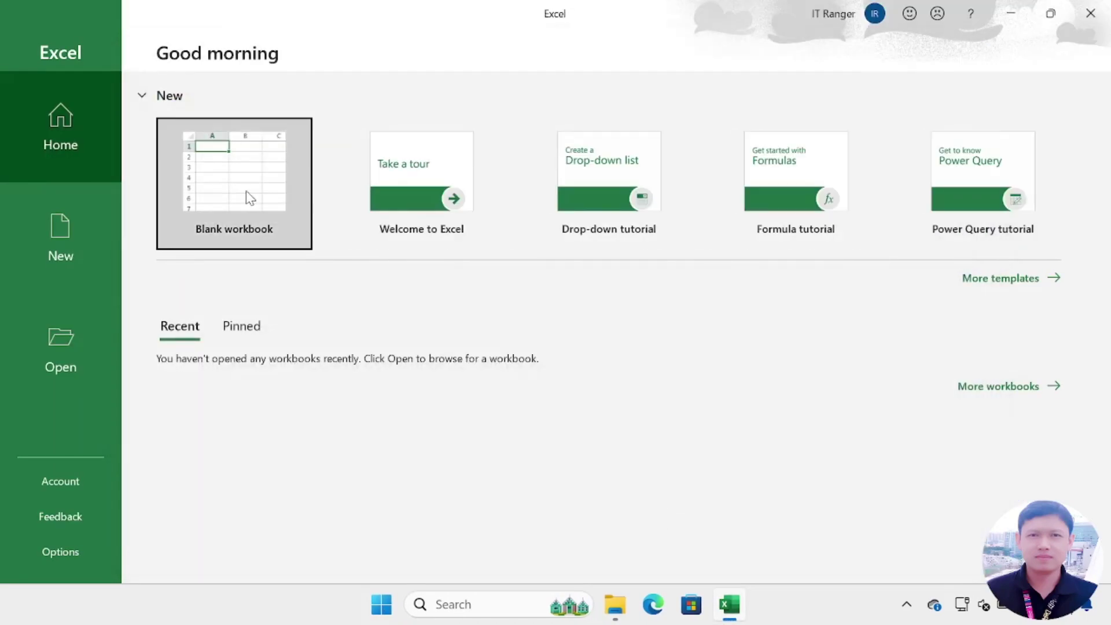
click(245, 191)
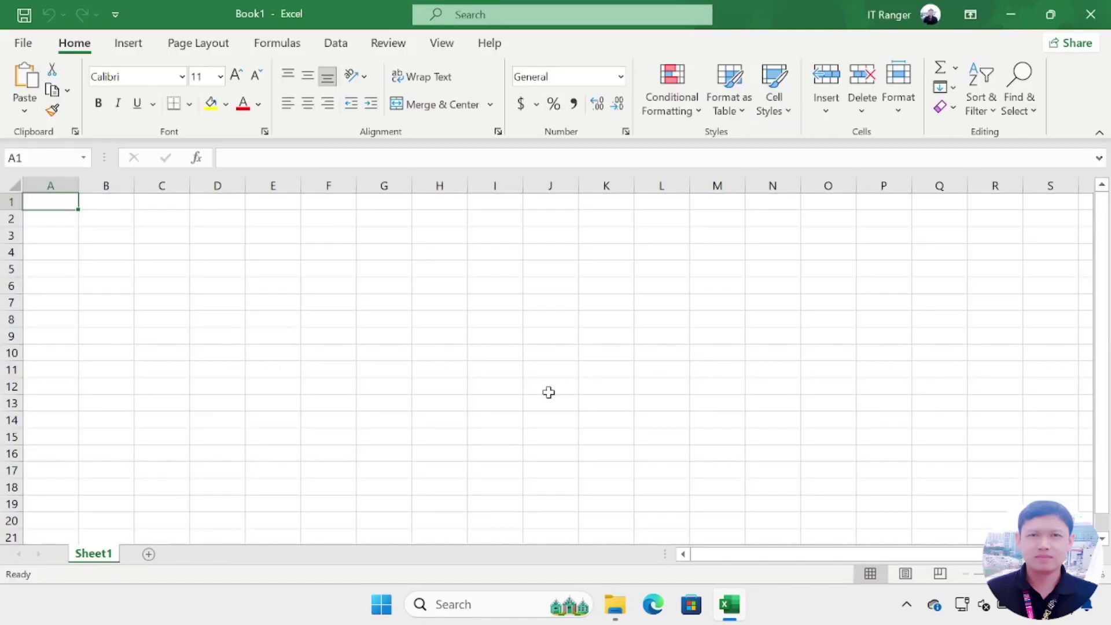
click(1090, 15)
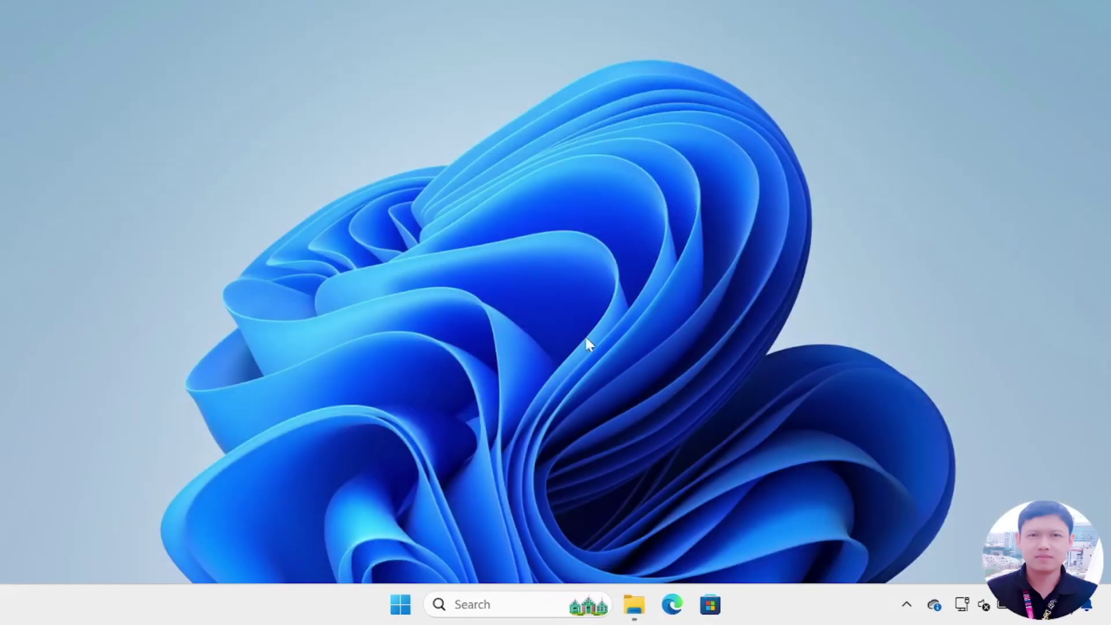
- Check the Word installation by launching it with a blank document, and close it again
click(400, 604)
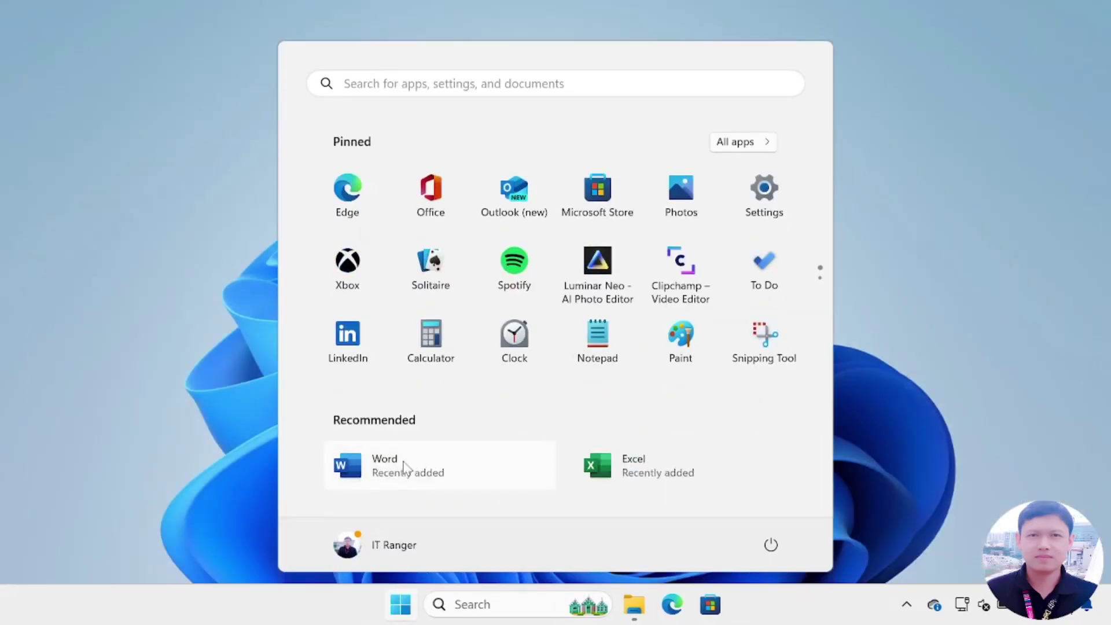
click(381, 474)
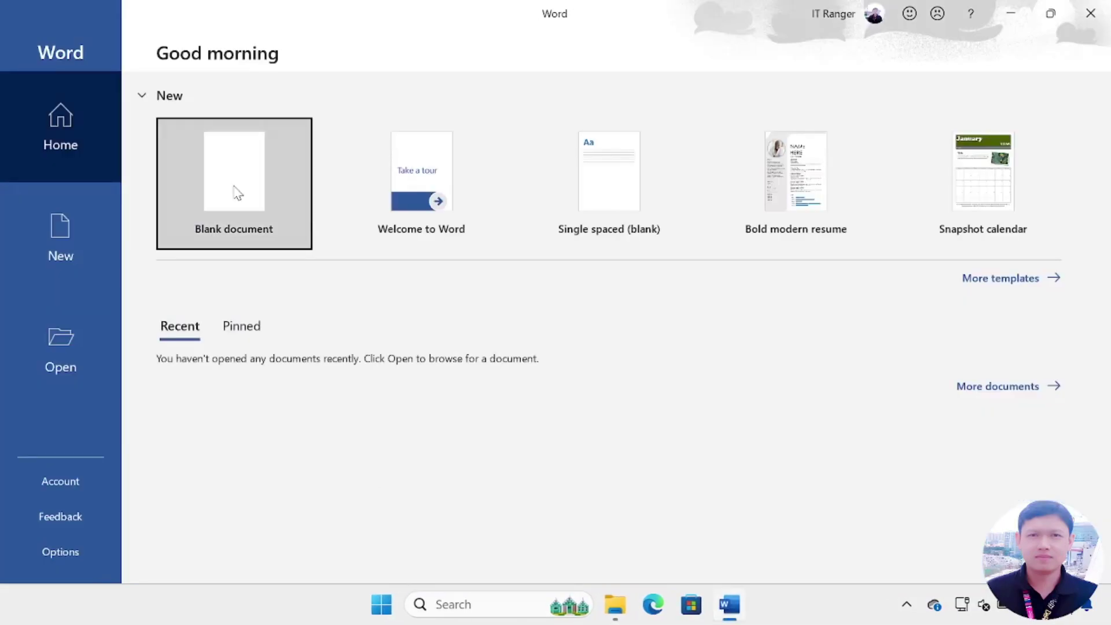
click(237, 193)
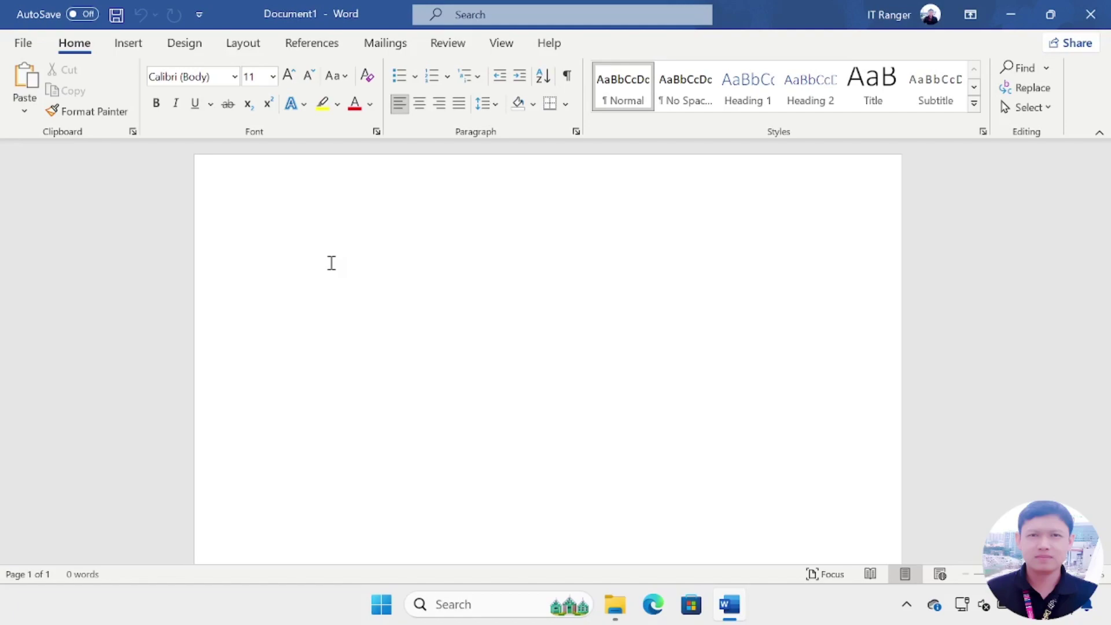
click(1090, 14)
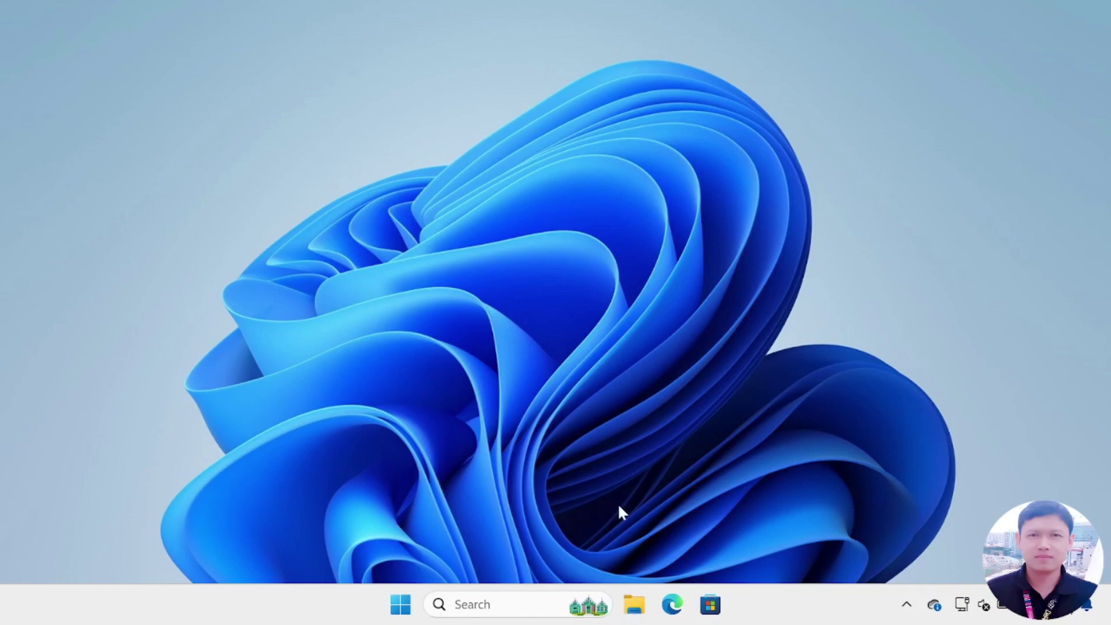
- Browse to C:\Program Files\Microsoft Office\Office16 in File Explorer and copy the folder's path
click(635, 606)
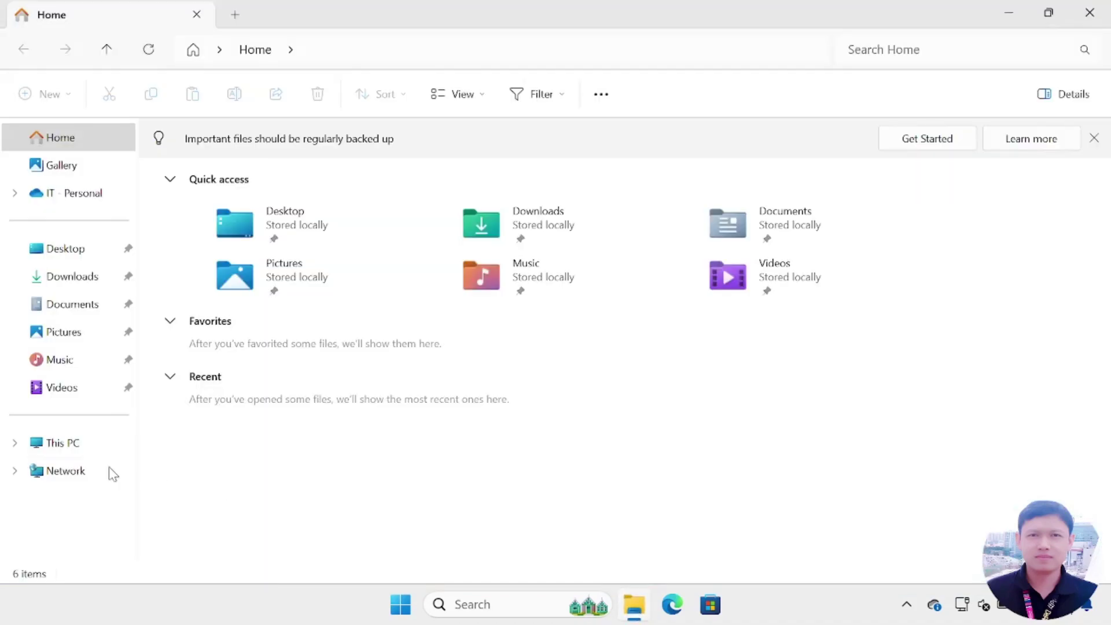
click(63, 443)
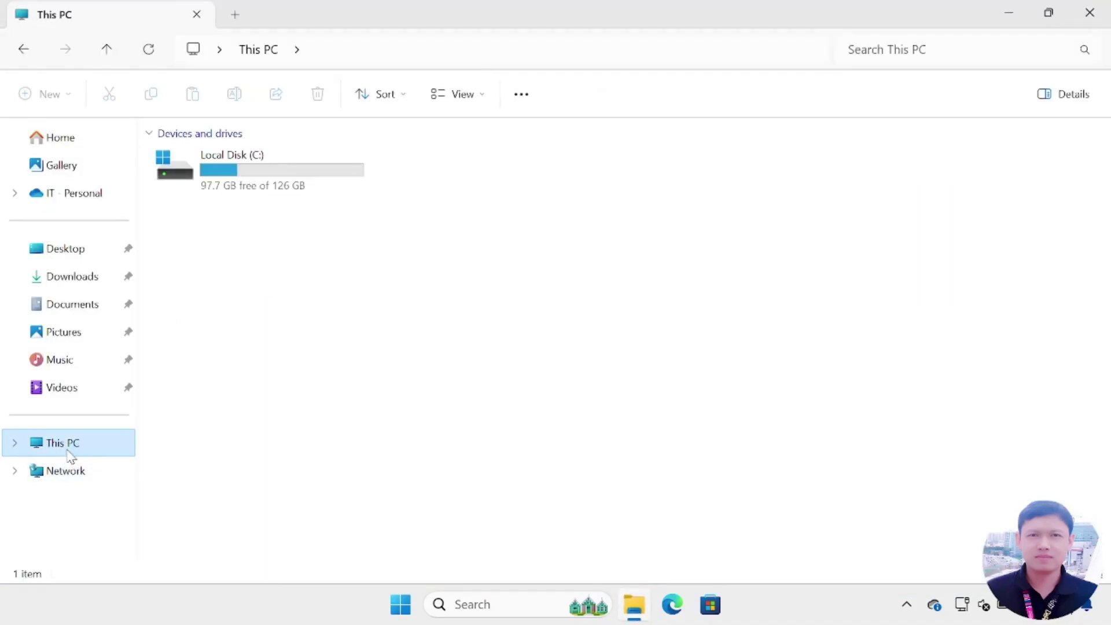
double_click(253, 174)
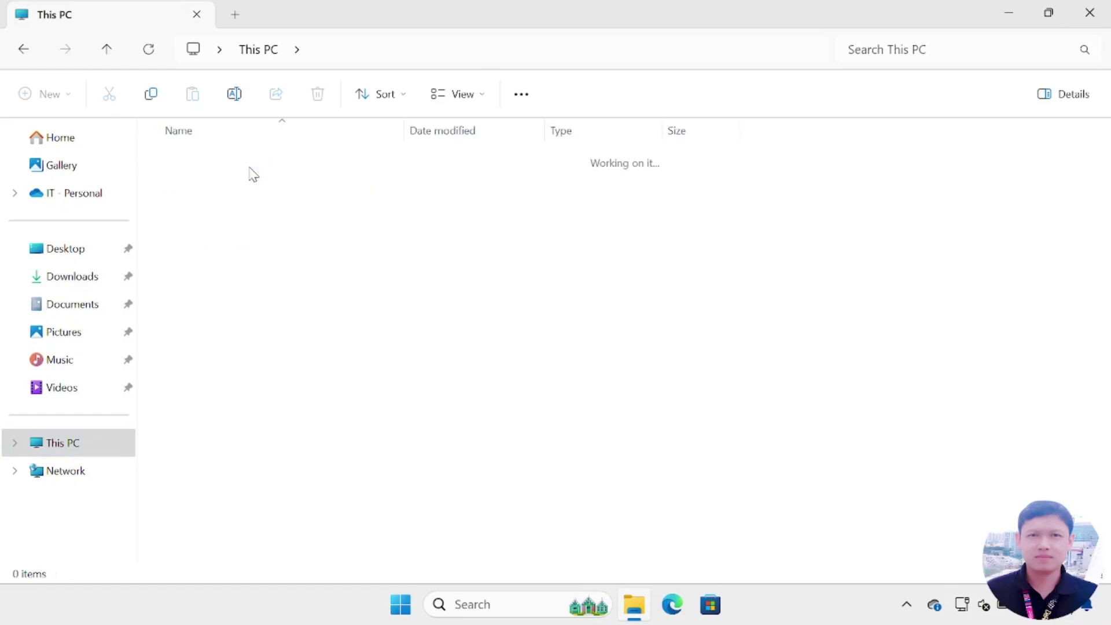
double_click(222, 230)
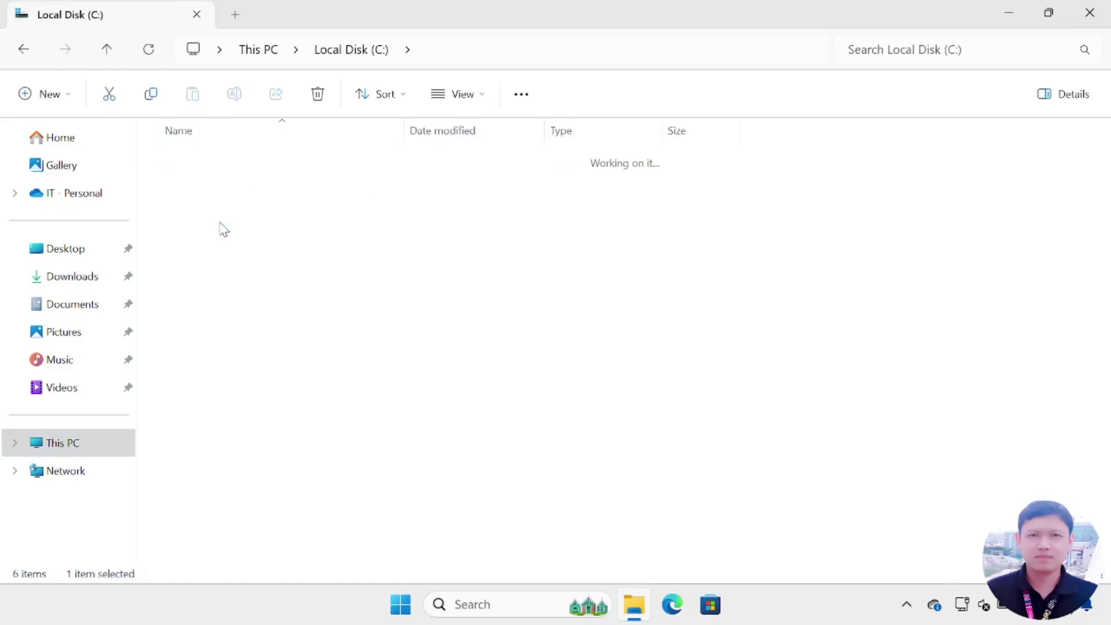
double_click(207, 244)
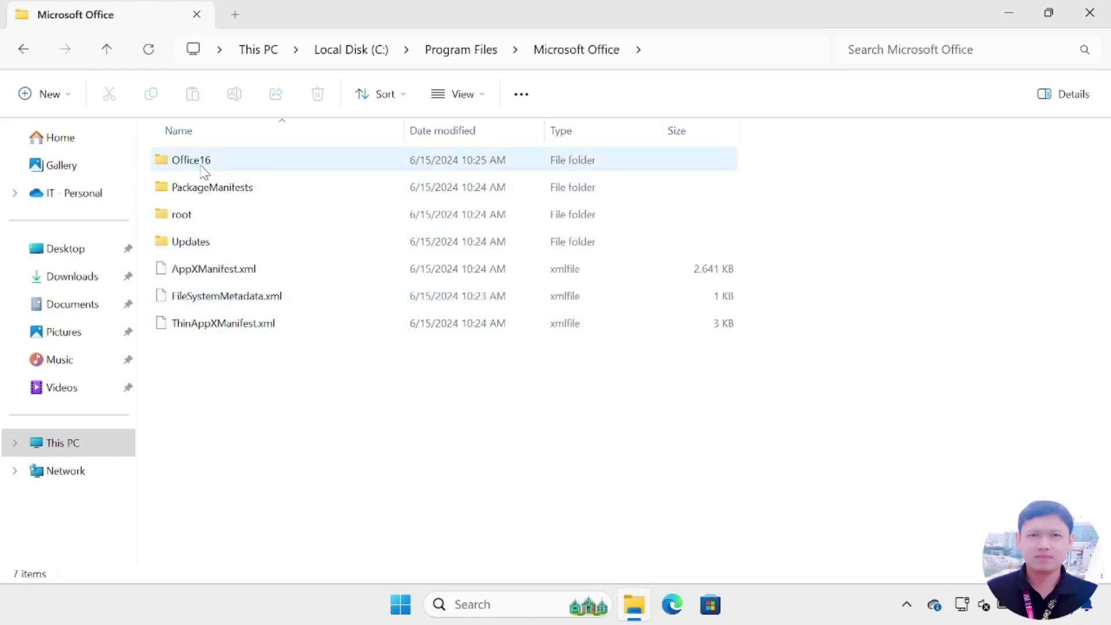
double_click(210, 168)
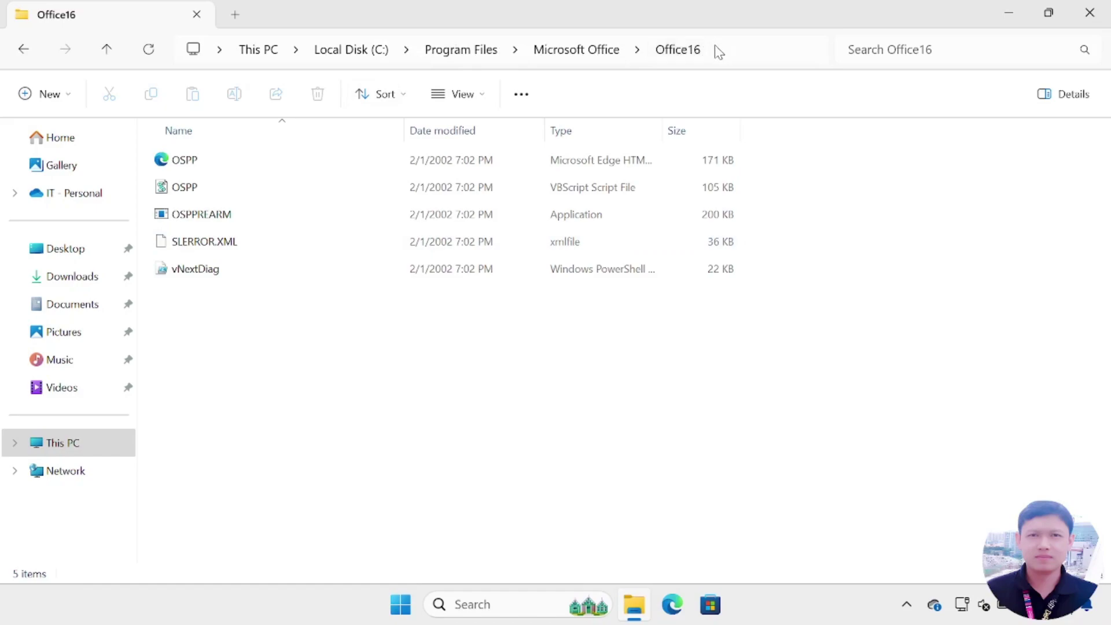
click(720, 55)
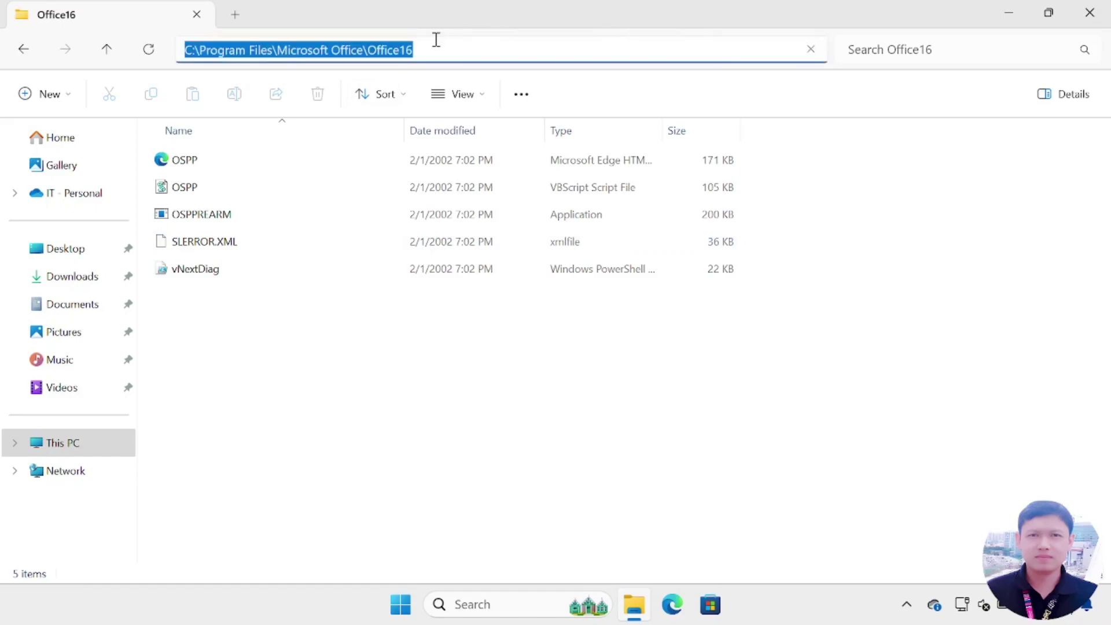
right_click(382, 55)
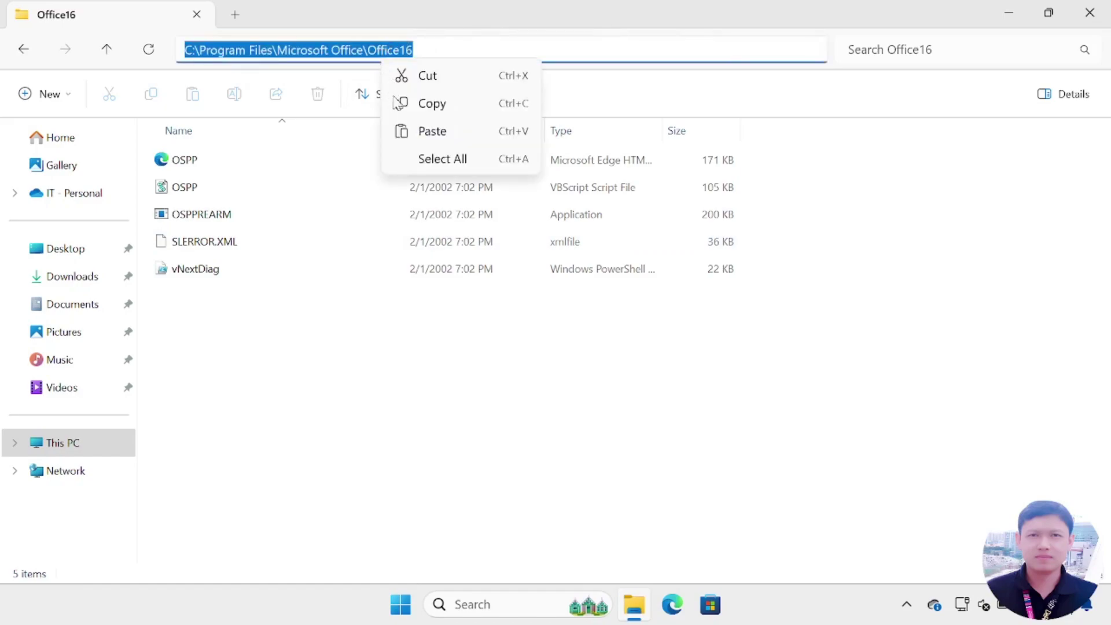
click(421, 103)
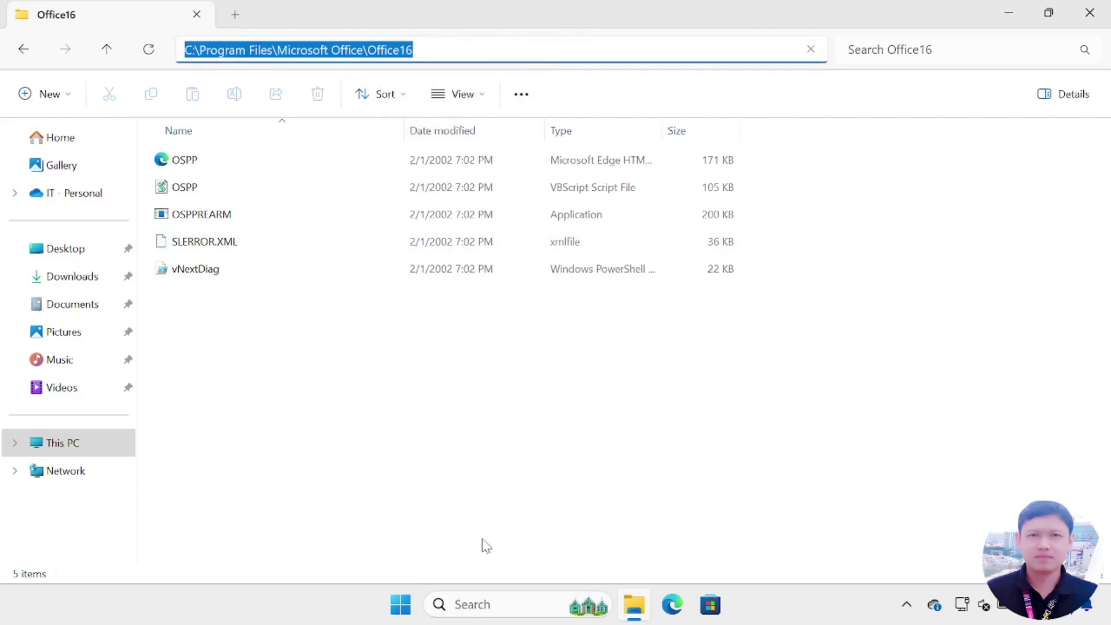
- Search Windows for cmd, run Command Prompt as administrator, and maximize its window
click(472, 604)
text(cmd)
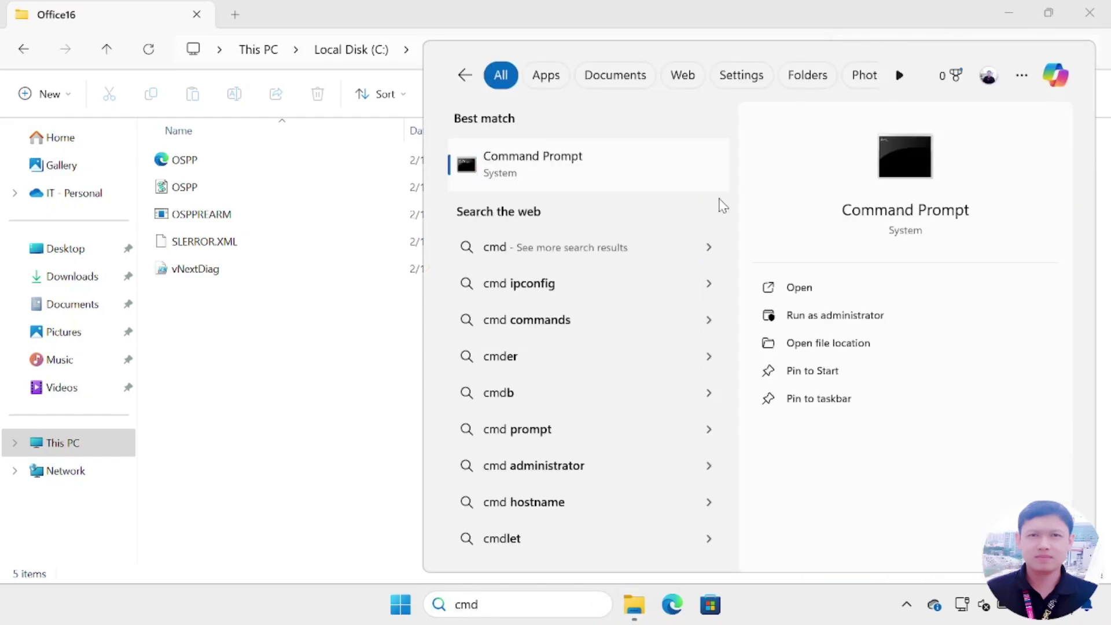
right_click(556, 176)
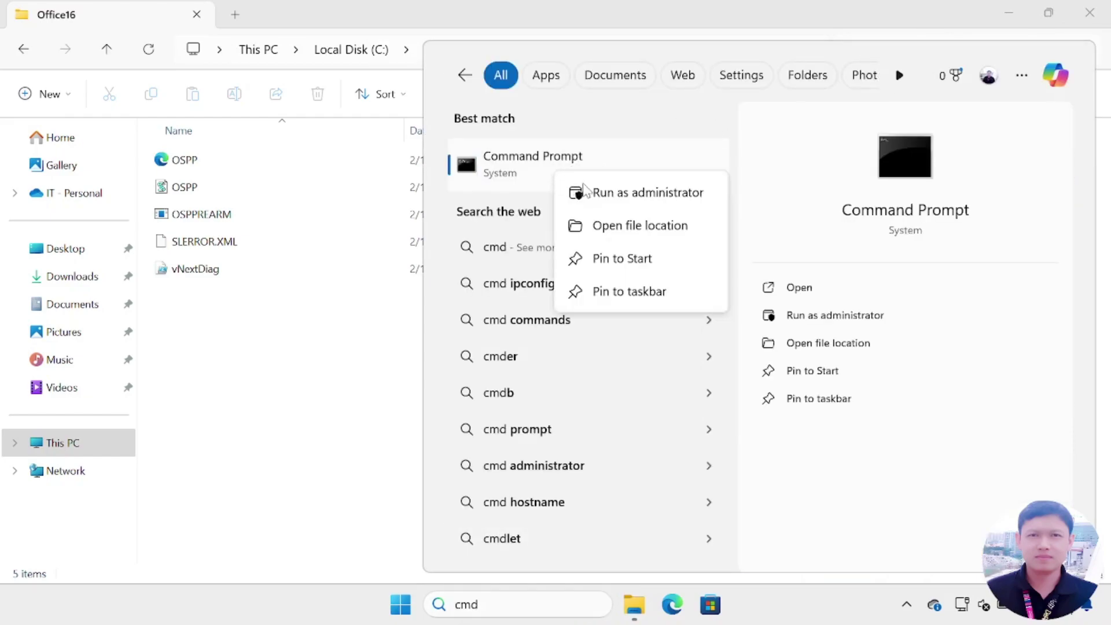
click(605, 191)
click(457, 443)
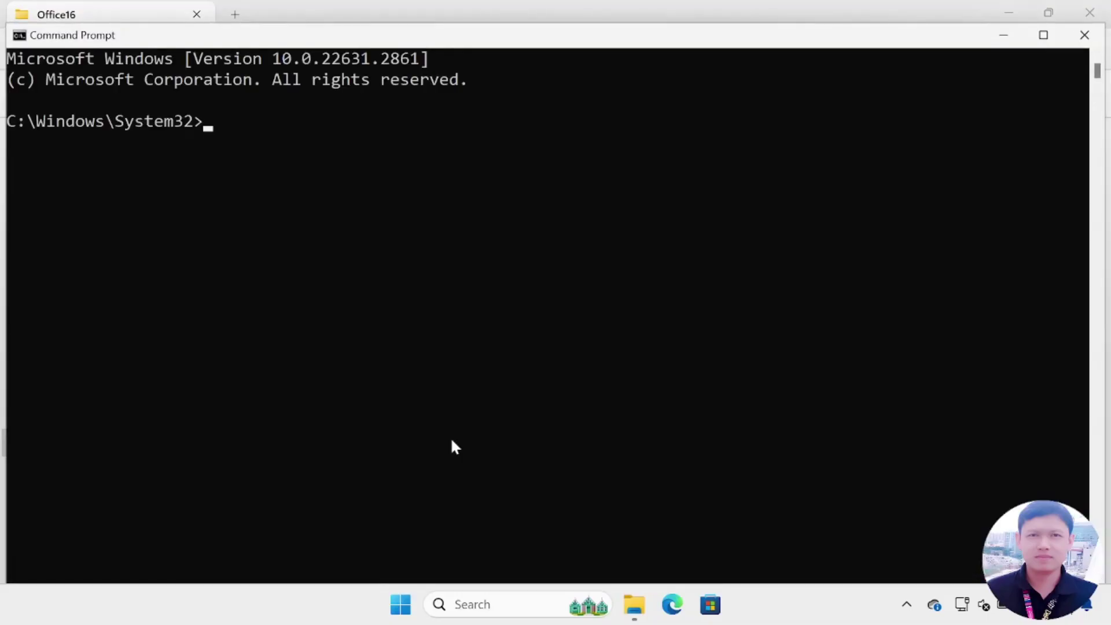
double_click(489, 39)
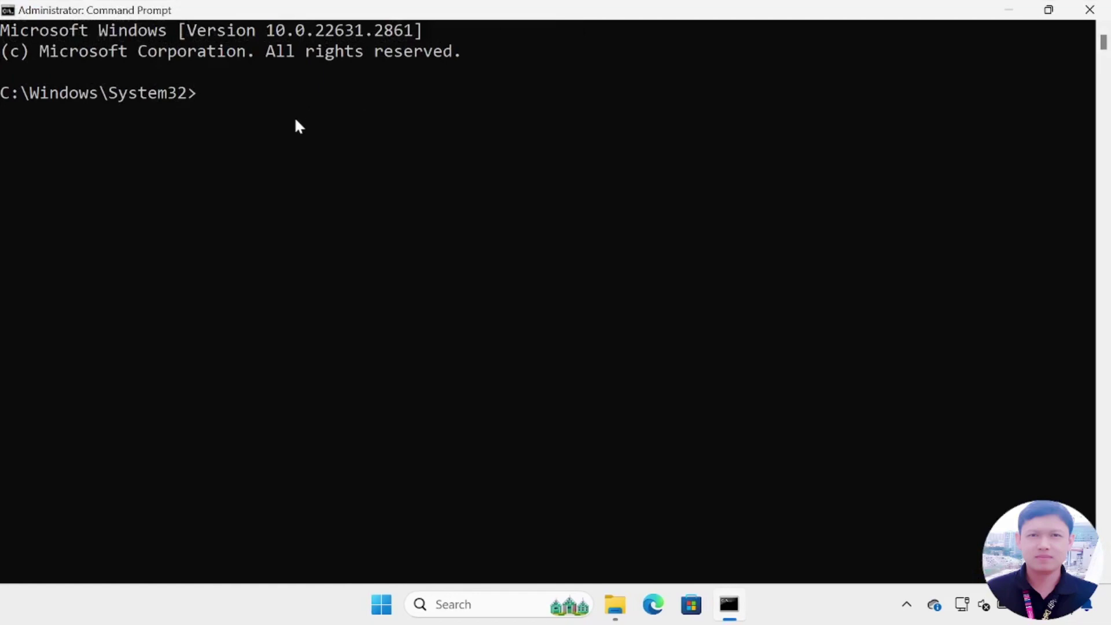
- Change the working directory to C:\Program Files\Microsoft Office\Office16 using the copied path
text(cd)
key(ctrl+v)
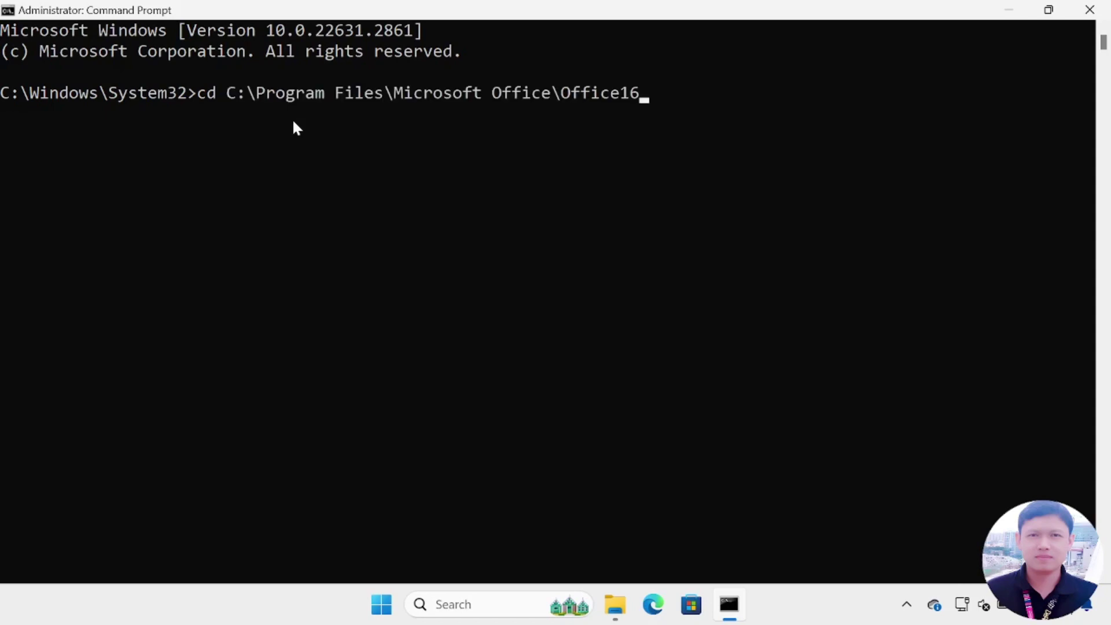
key(Return)
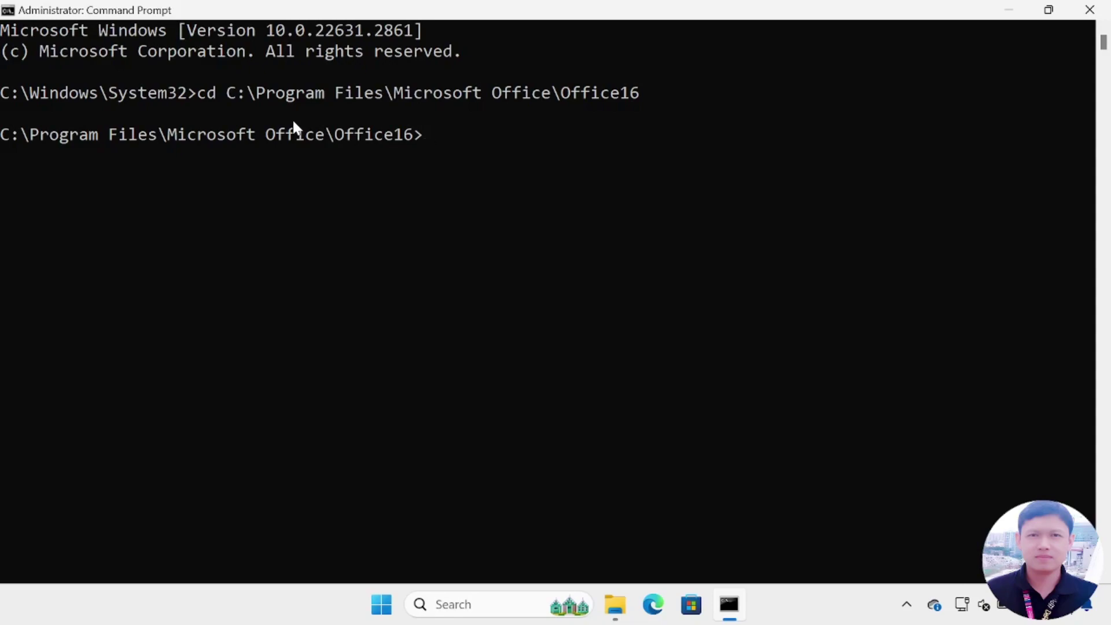
- Check the Office license status with cscript ospp.vbs /dstatus and highlight the remaining grace line in the output
text(cscript ospp)
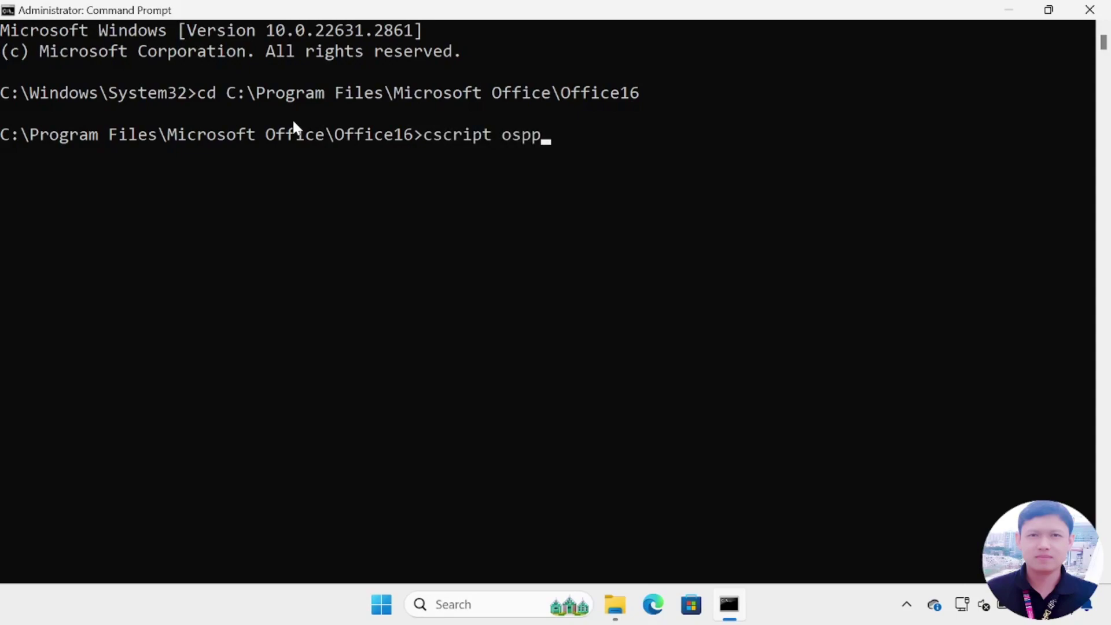
text(.vbs /dstatus)
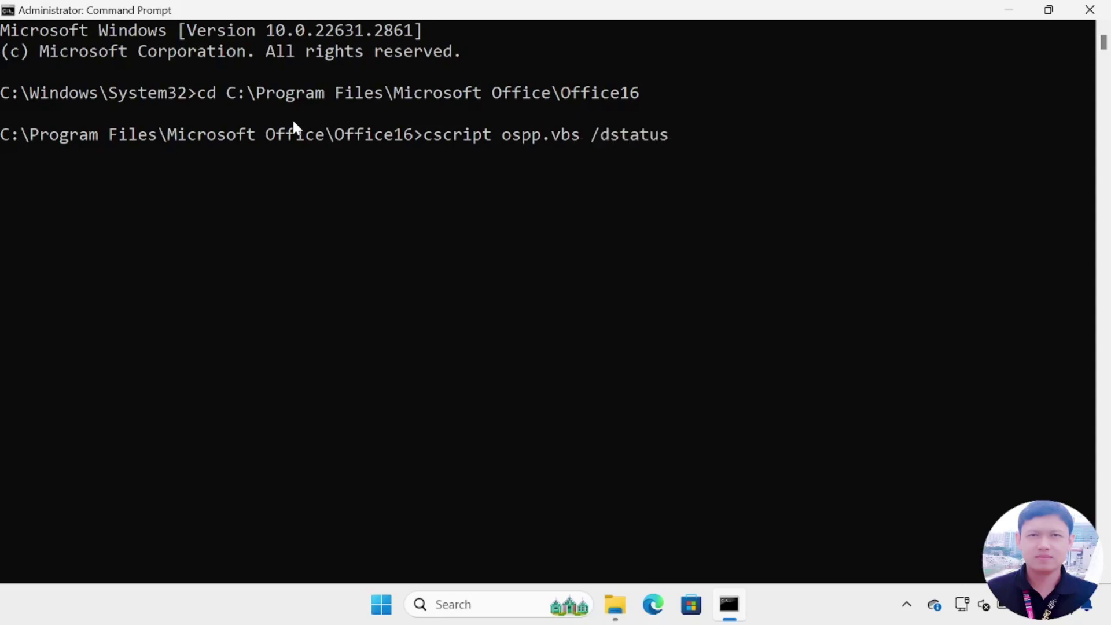
key(Return)
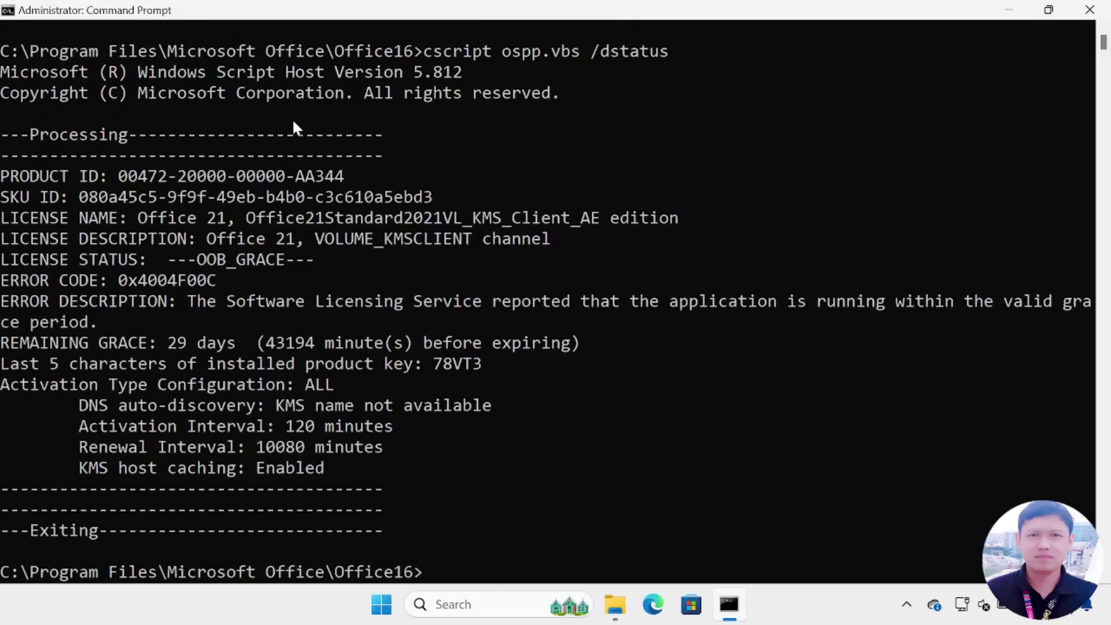
drag(3, 342, 422, 342)
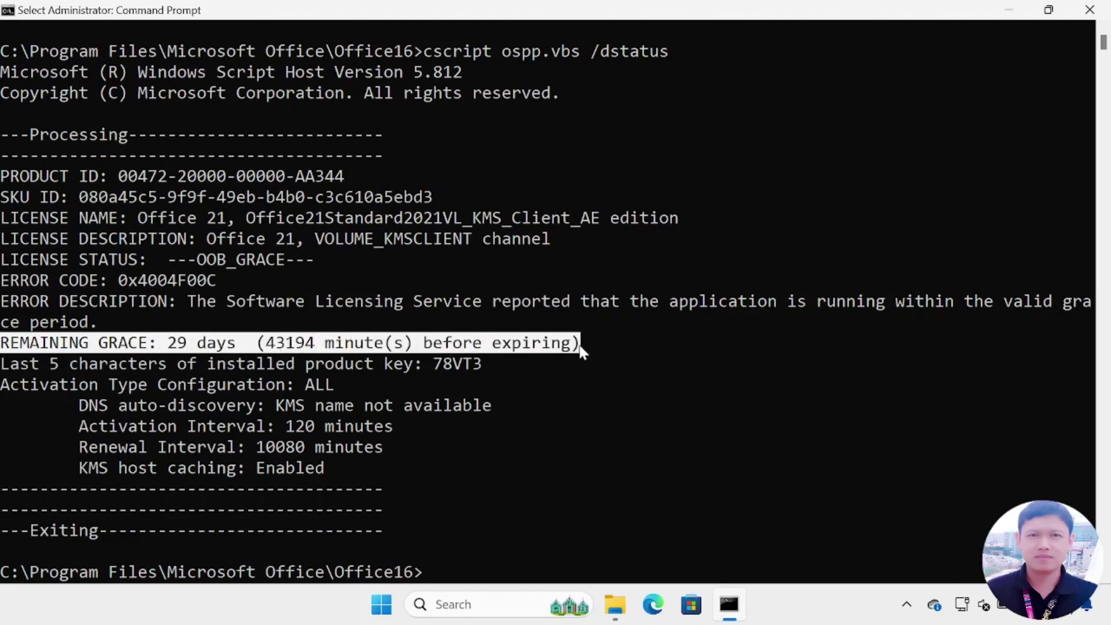